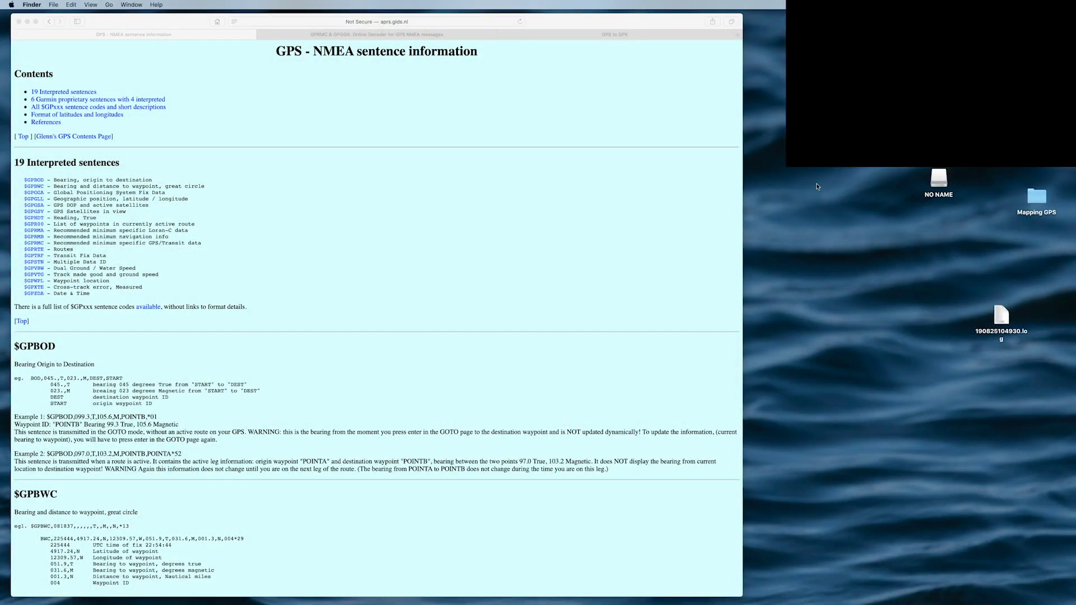
Browse the NO NAME card's FT3D/GPSLOG folder and highlight the log files from 190825111000.log to 190825132500.log.
double_click(939, 179)
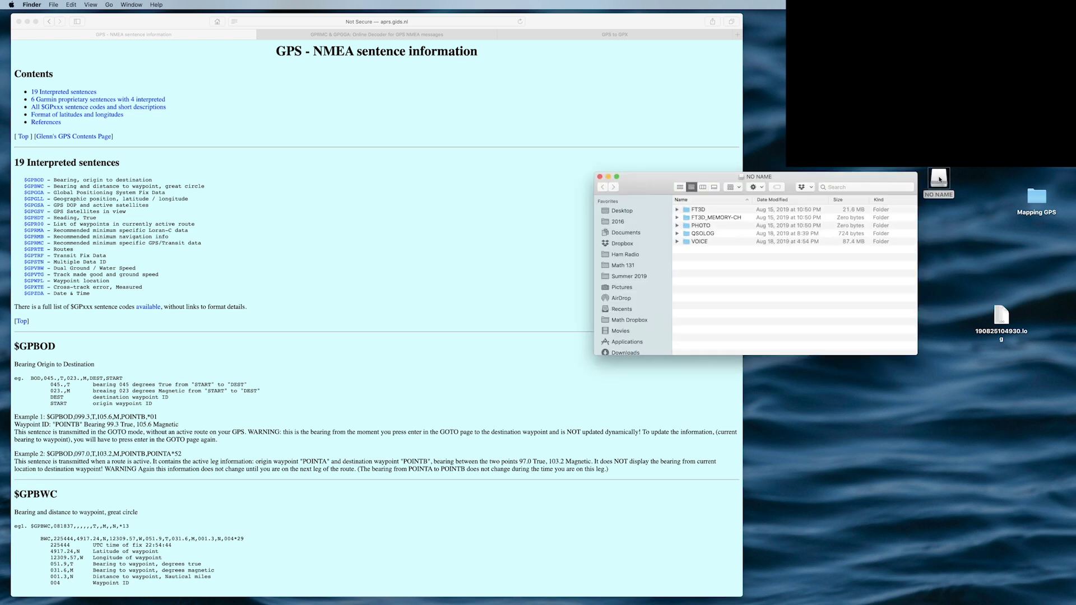
drag(687, 187, 705, 153)
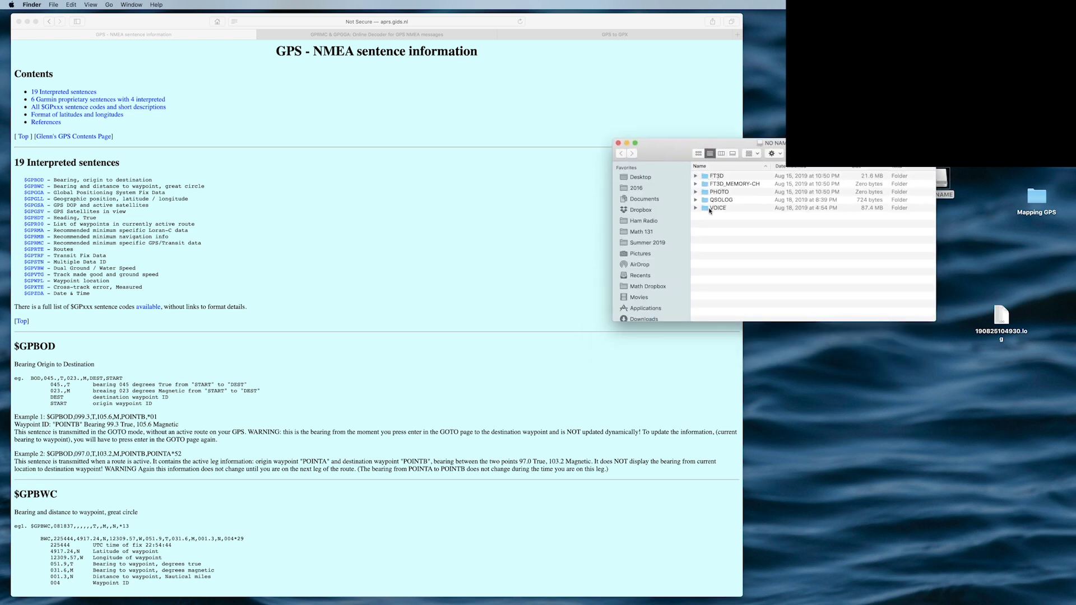
drag(781, 153, 777, 222)
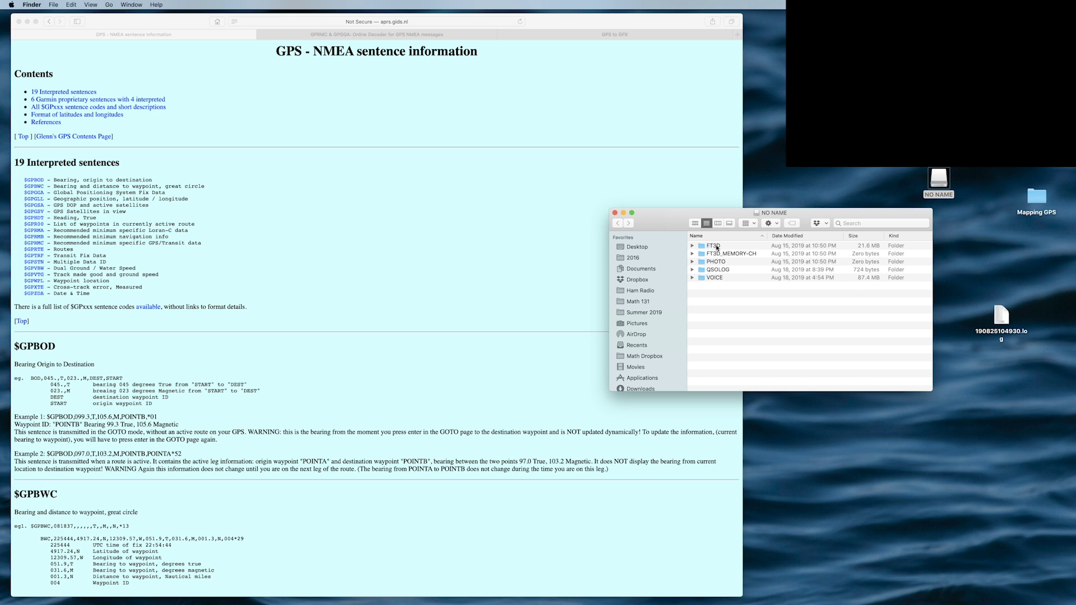
double_click(717, 247)
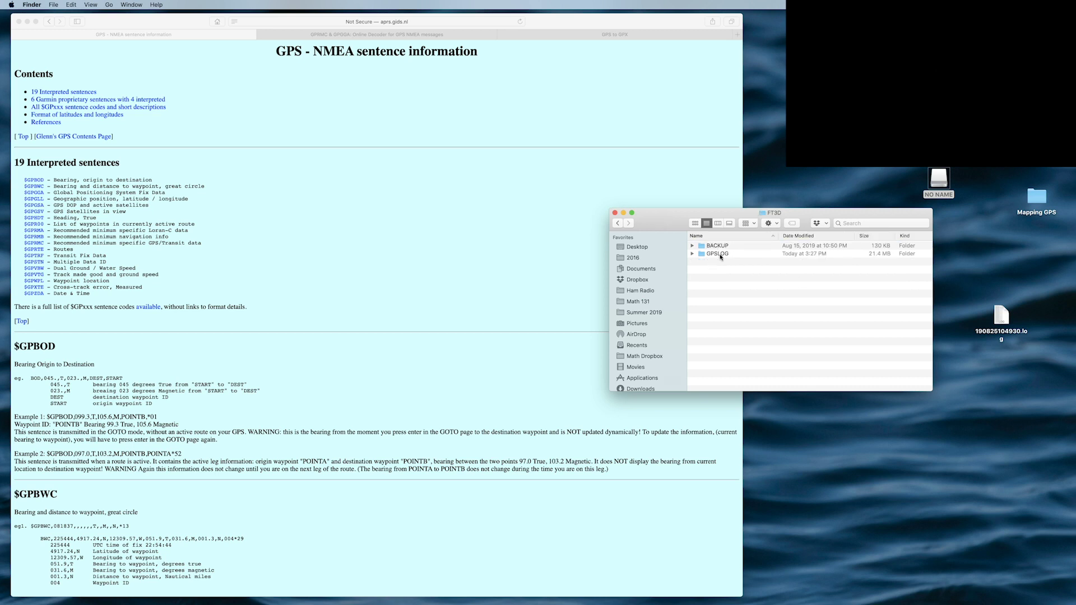
double_click(717, 254)
scroll(790, 358, down, 5)
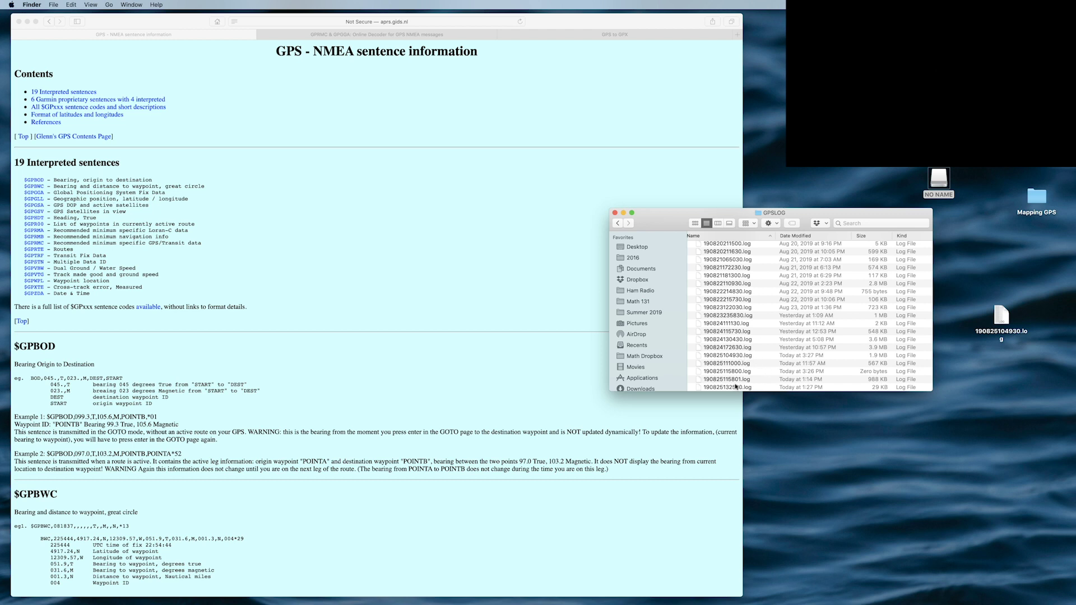
click(736, 363)
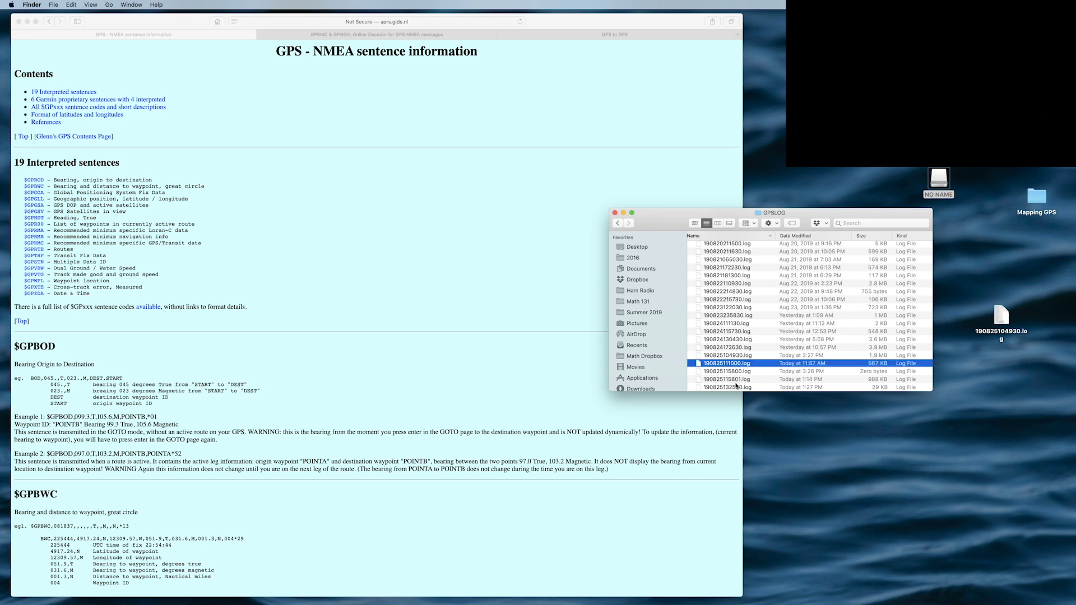
shift+click(736, 388)
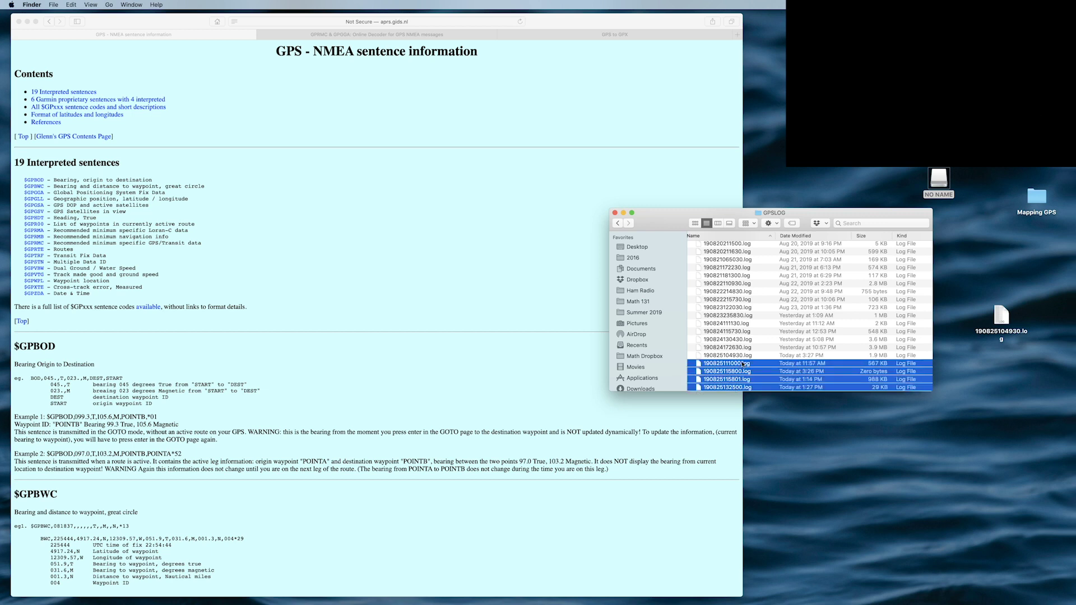
click(616, 212)
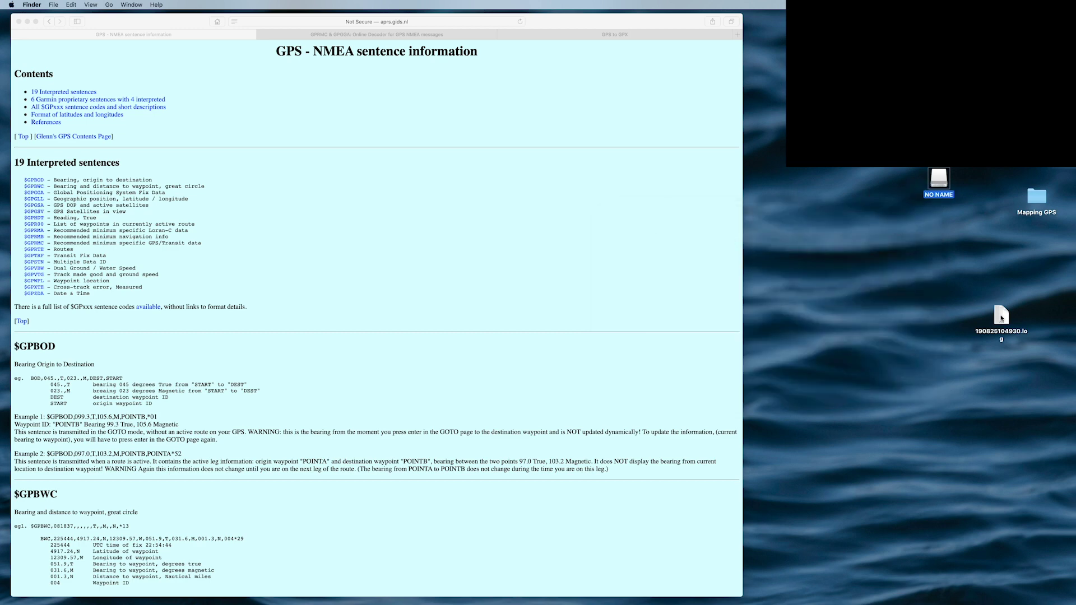
Open 190825104930.log from the desktop and place its window beside the browser.
drag(1002, 318, 962, 295)
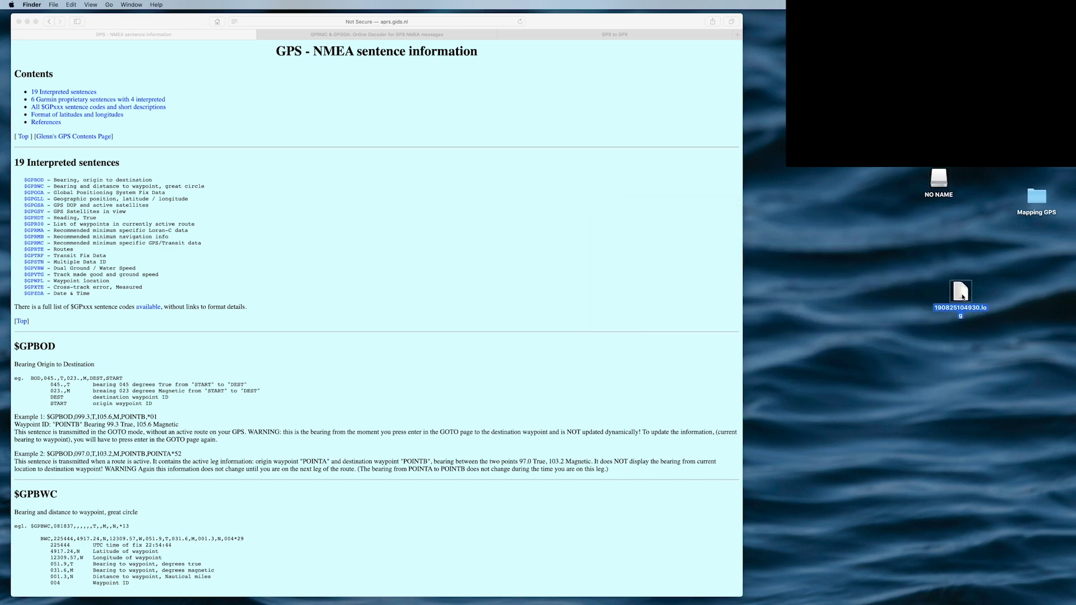
double_click(961, 292)
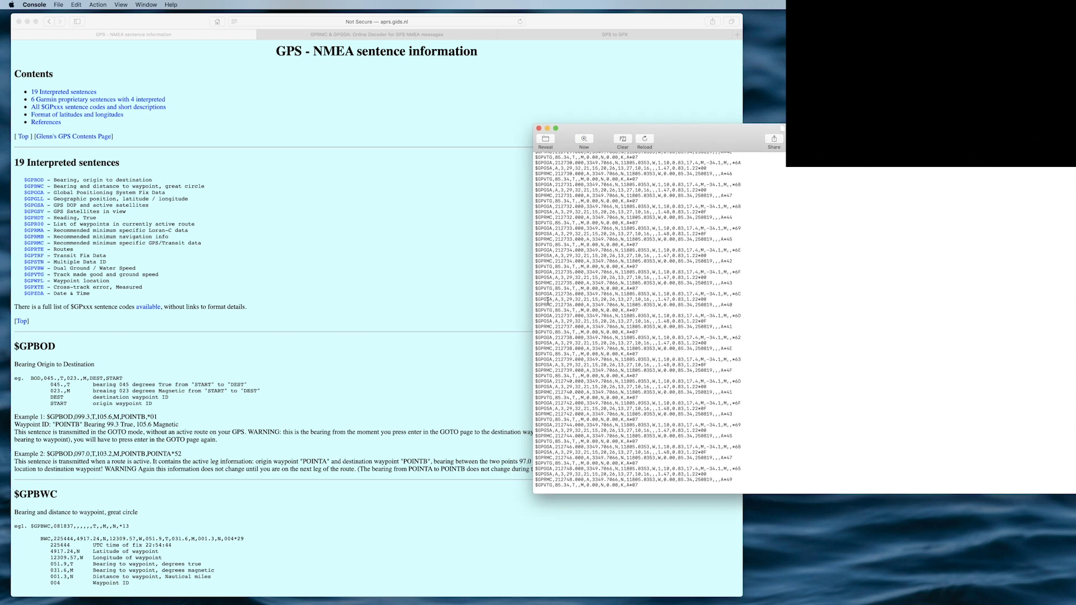
double_click(543, 304)
drag(691, 150, 908, 204)
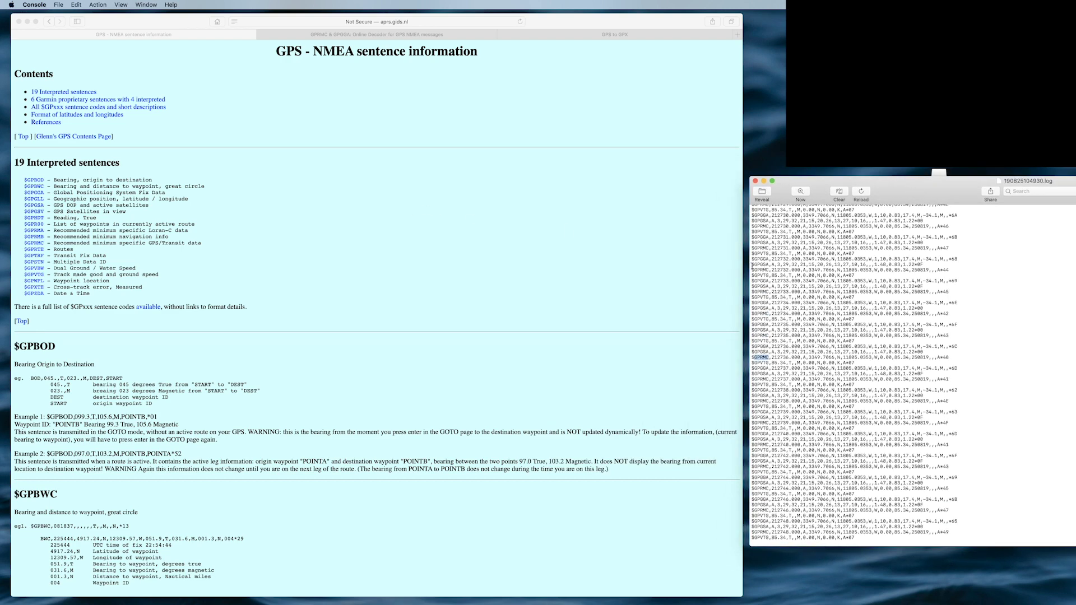
Copy the $GPRMC sentence timed 212736.000 from the log and decode it in the online GPRMC & GPGGA decoder.
click(421, 171)
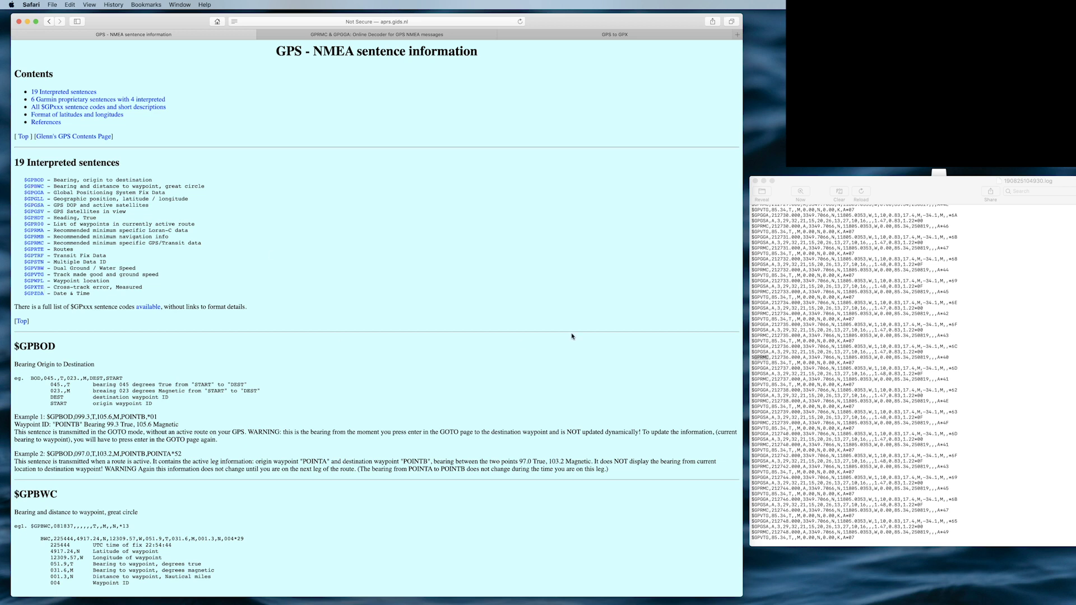
click(760, 361)
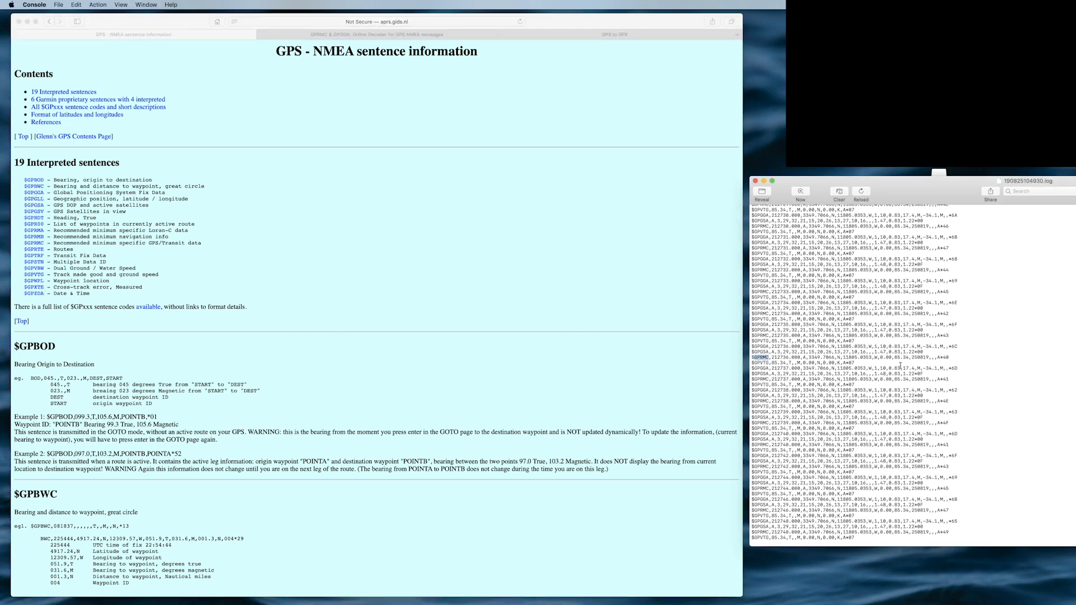
drag(953, 357, 747, 357)
key(super+c)
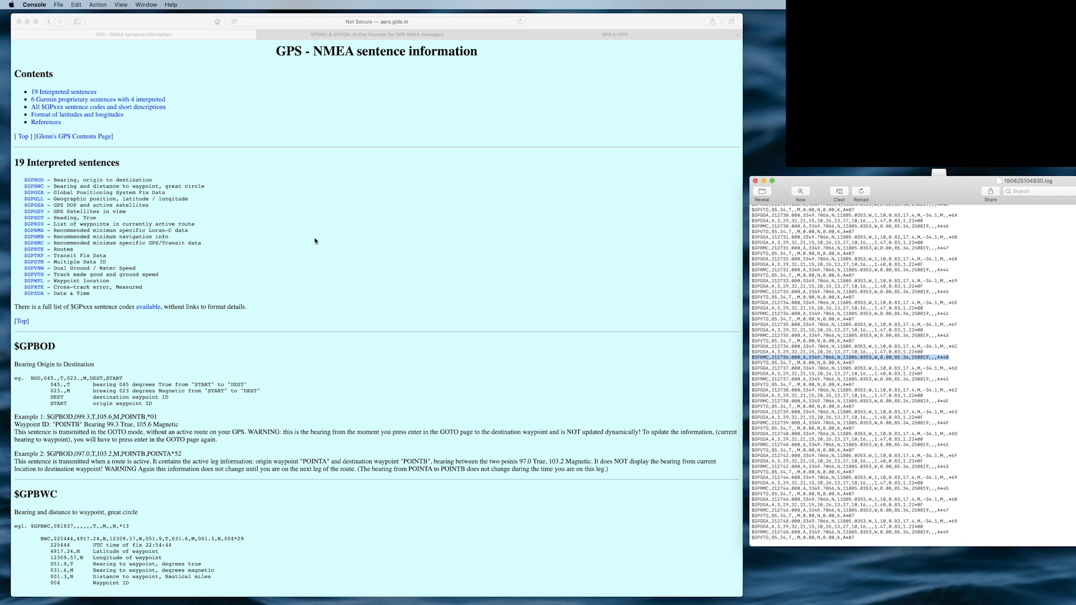
click(236, 80)
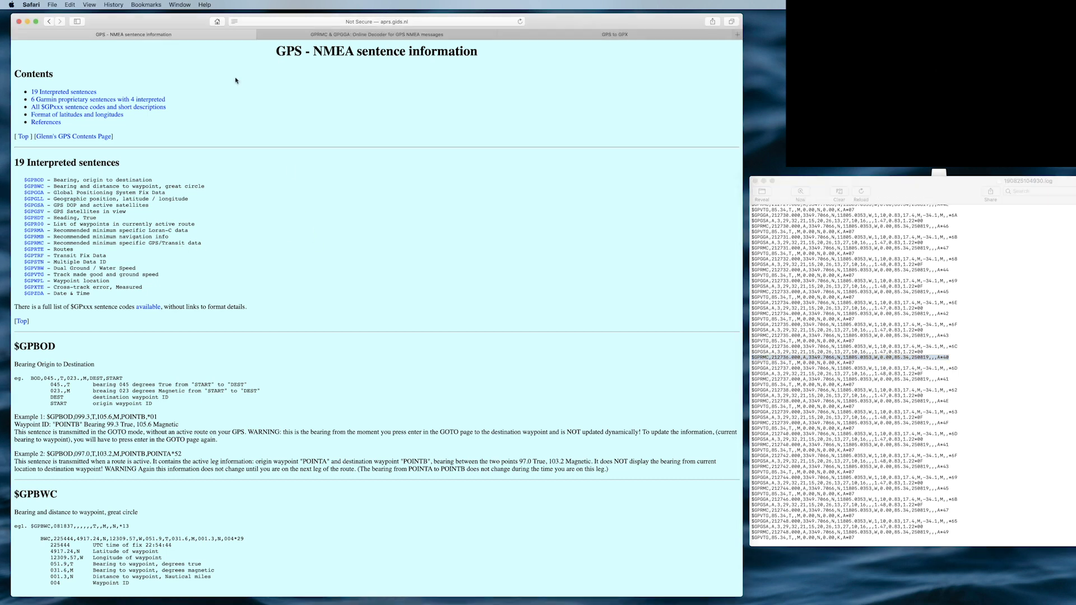
click(305, 35)
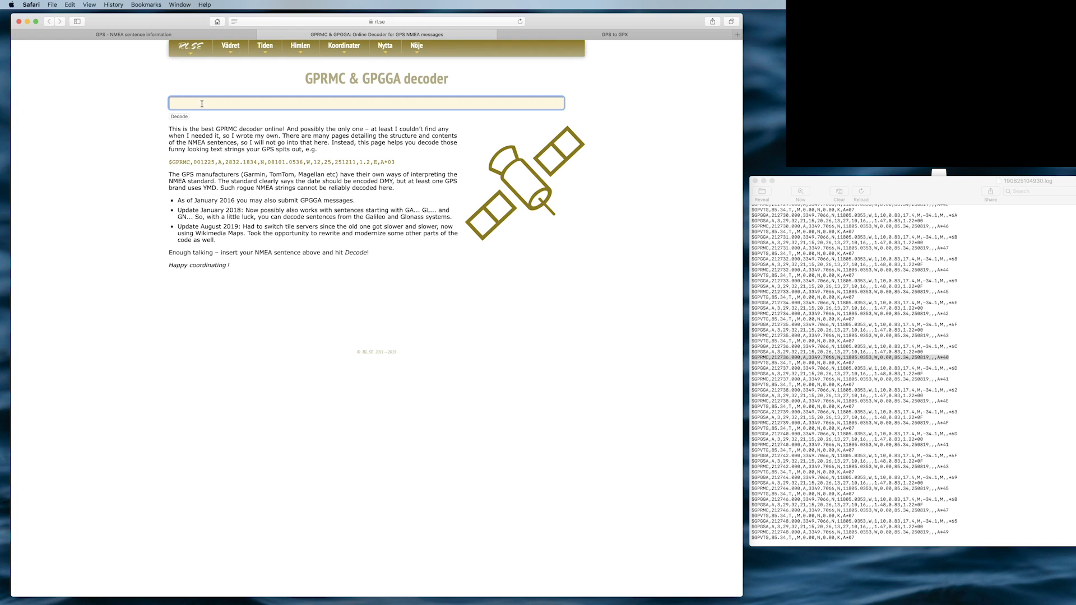
key(super+v)
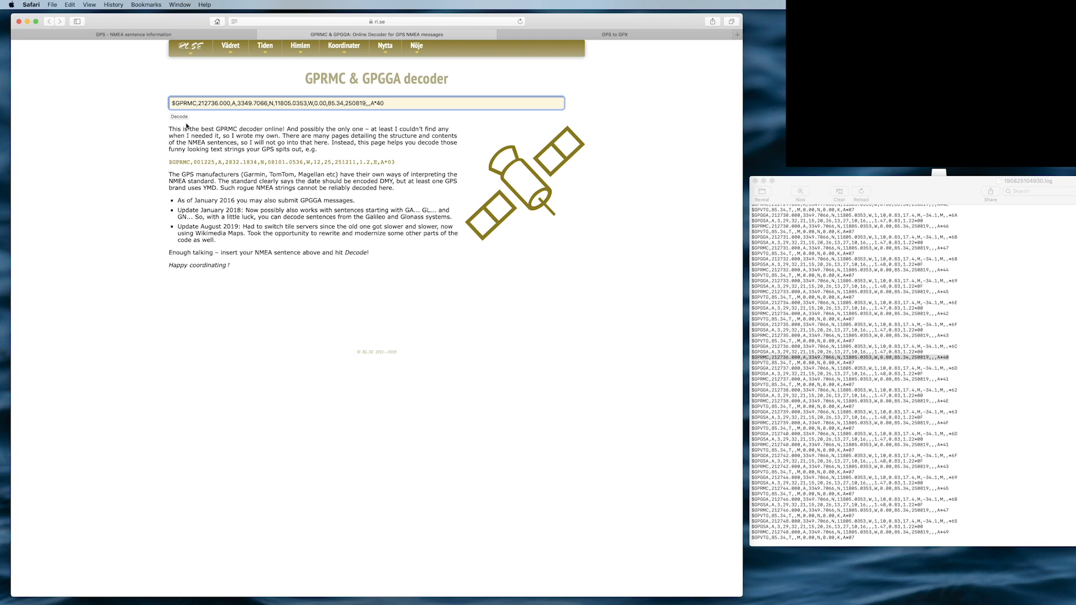
click(180, 116)
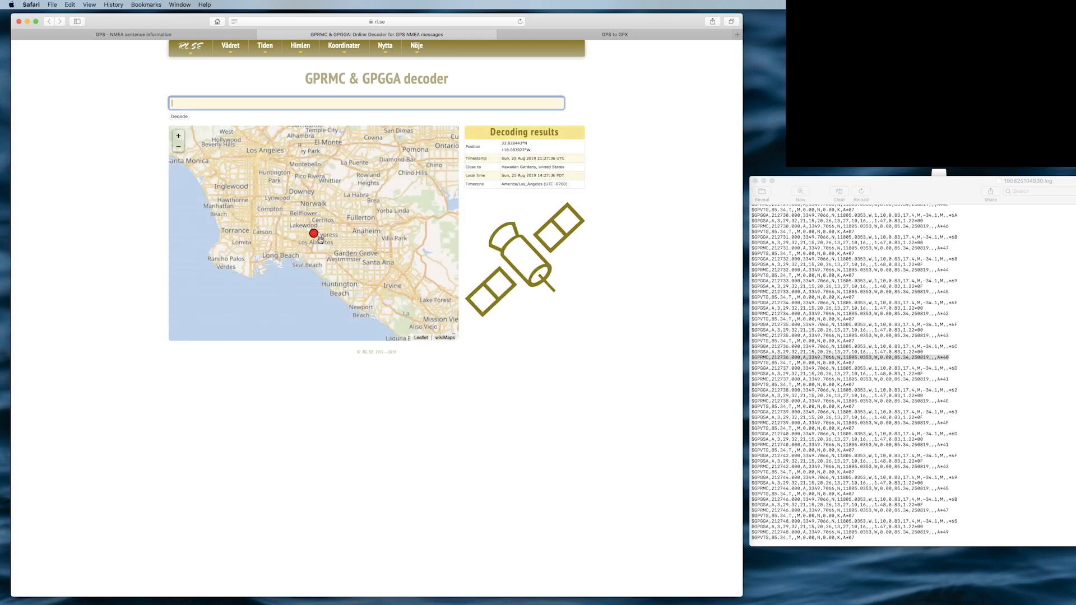
Examine the decoded position on the map at street level, with the marker and its surroundings in view.
scroll(337, 249, up, 5)
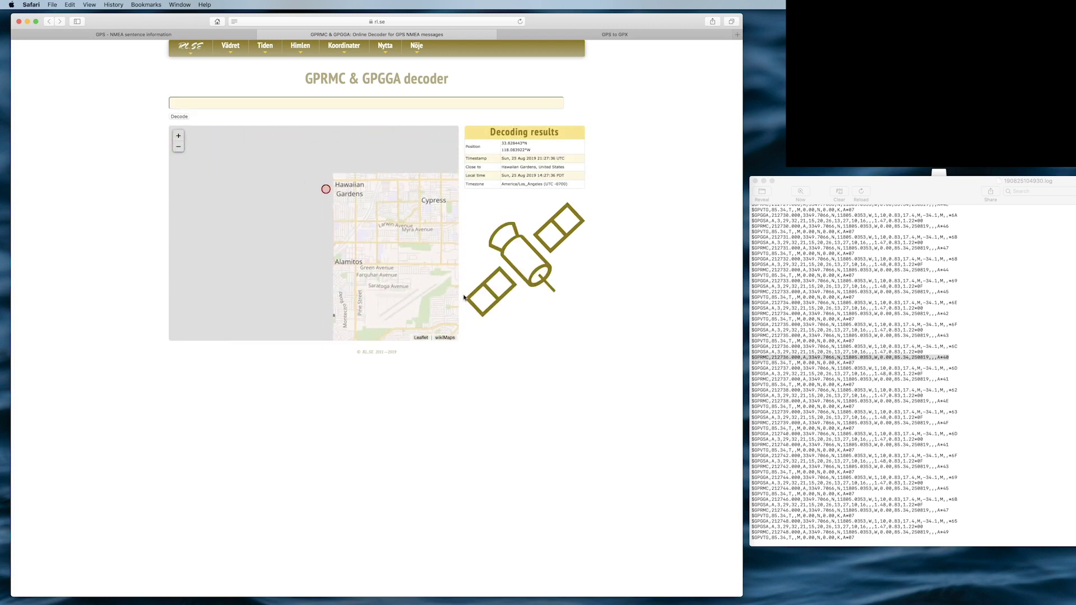
scroll(372, 248, up, 4)
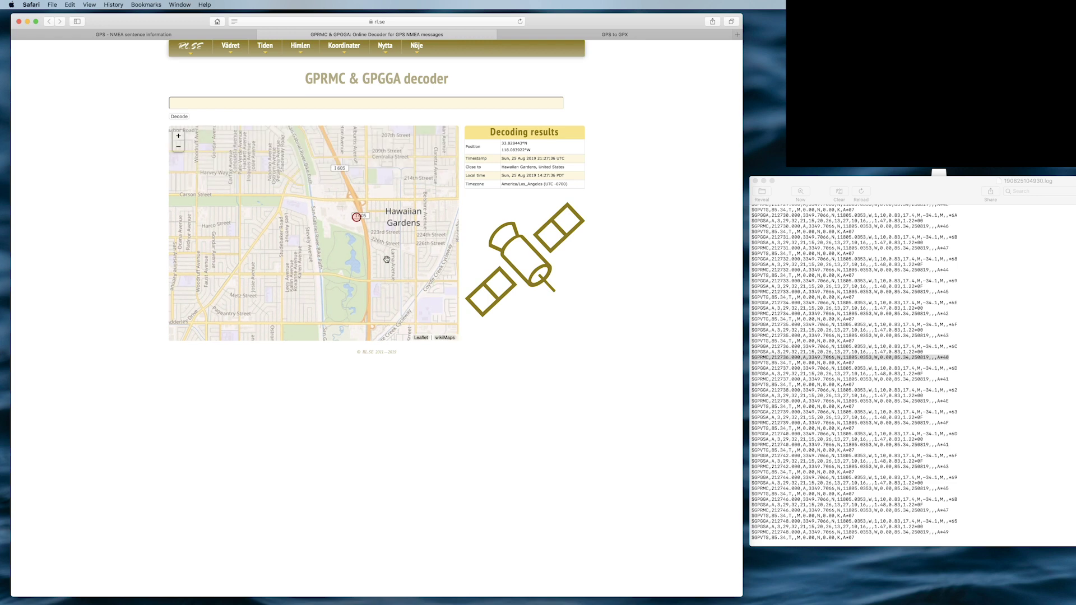
scroll(386, 259, up, 4)
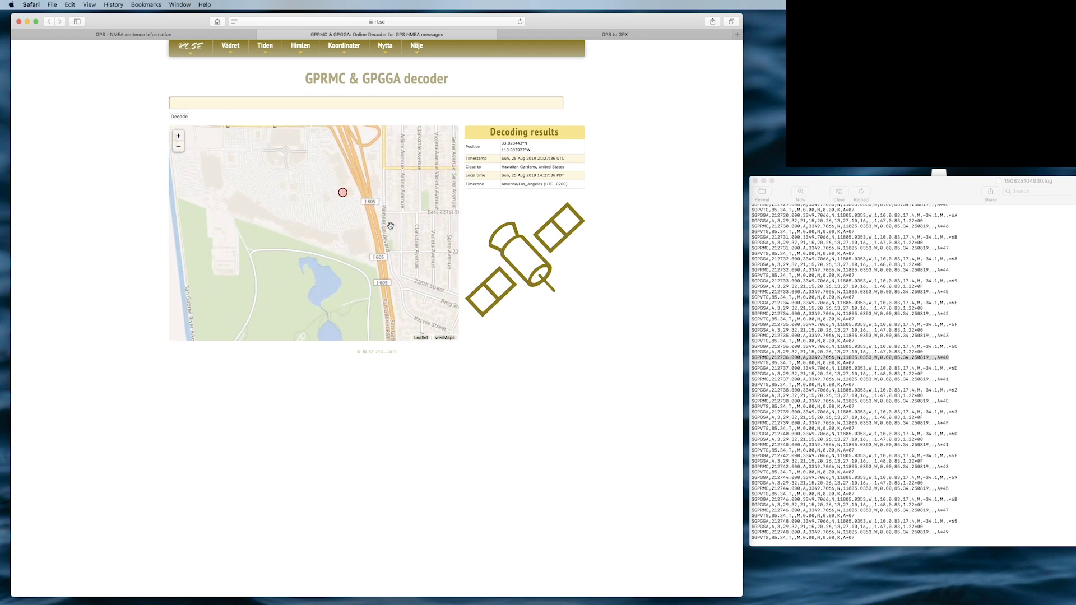
drag(407, 223, 412, 233)
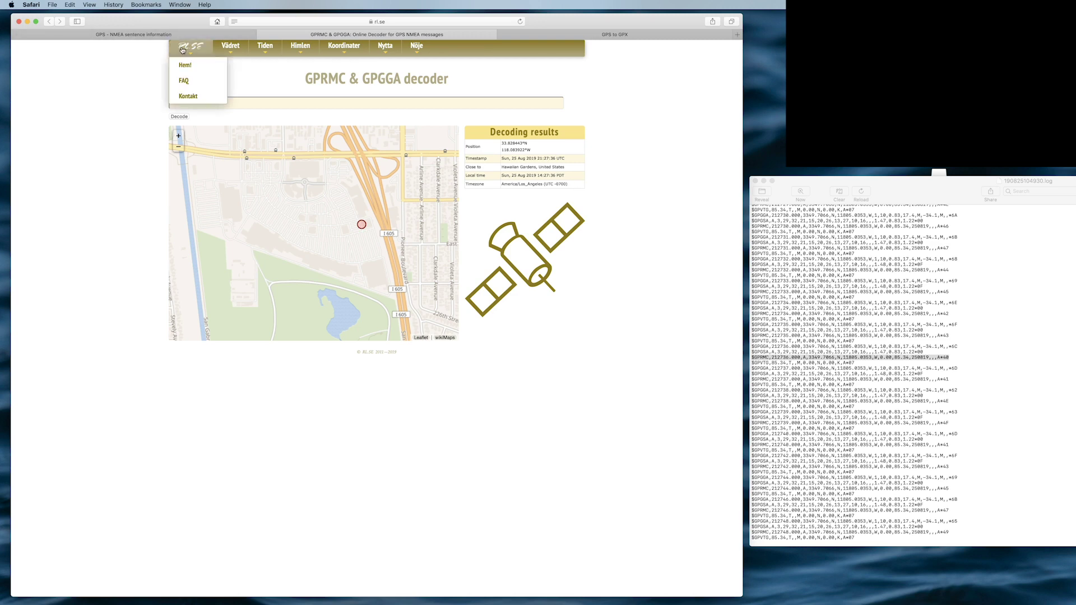
Copy the $GPGGA sentence timed 212737.000 from the log and decode it in the GPRMC & GPGGA decoder.
click(165, 35)
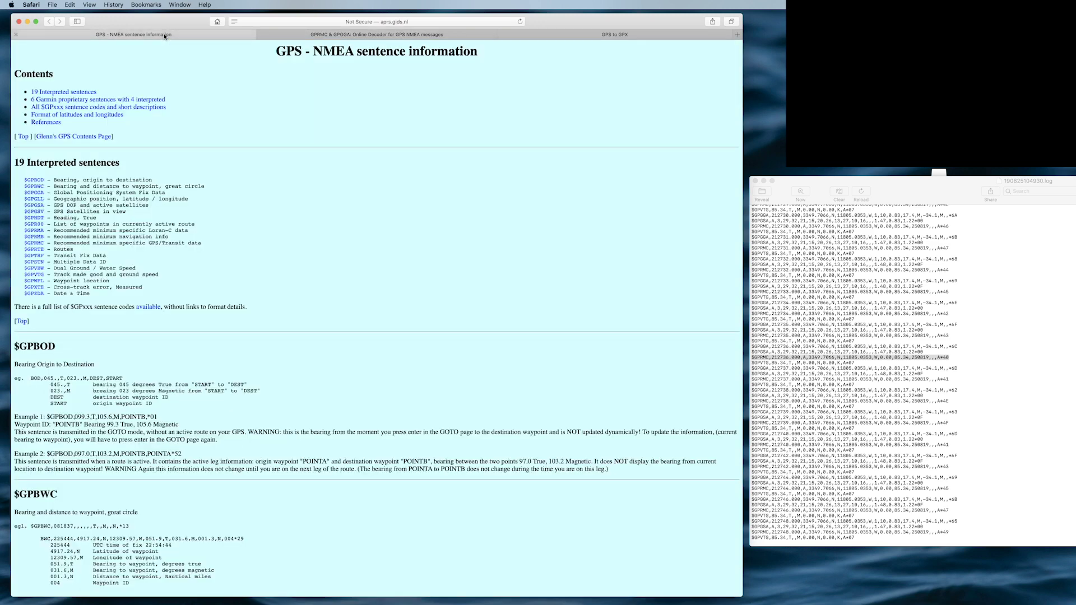
click(832, 323)
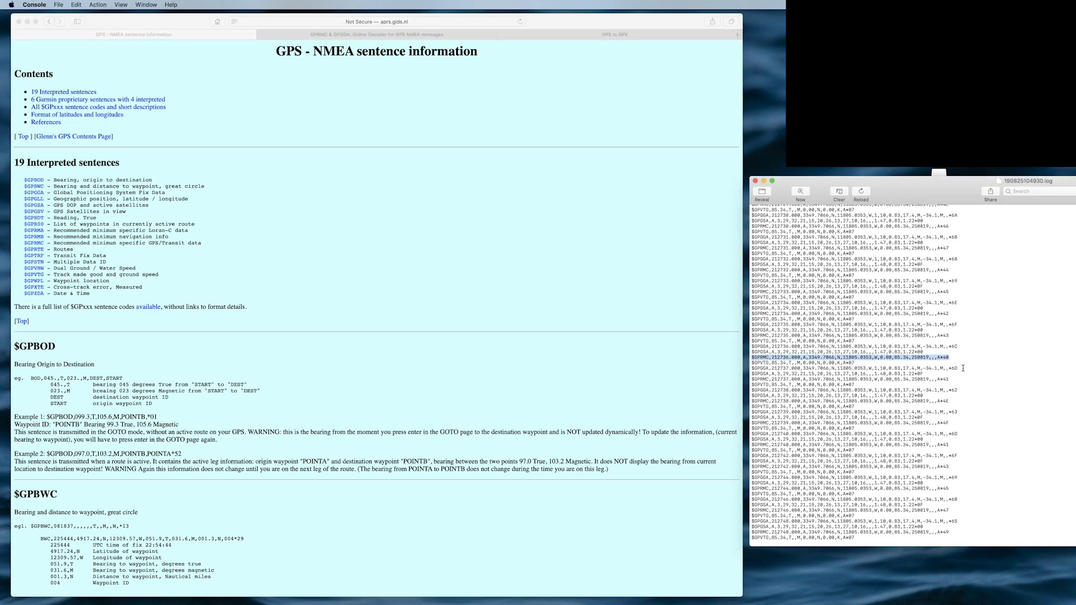
drag(963, 369, 746, 365)
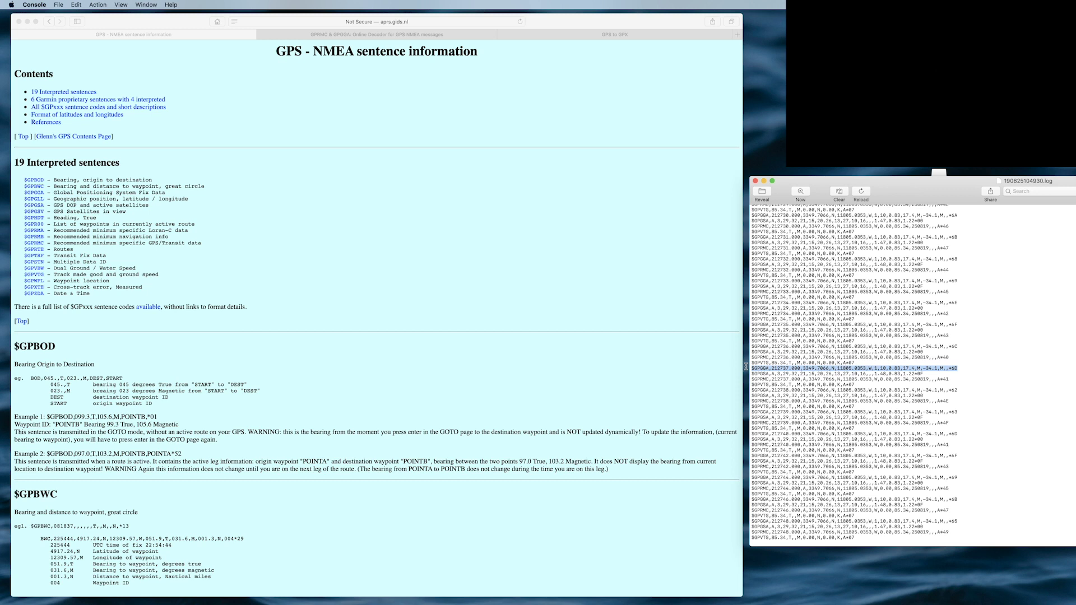
key(super+c)
click(343, 34)
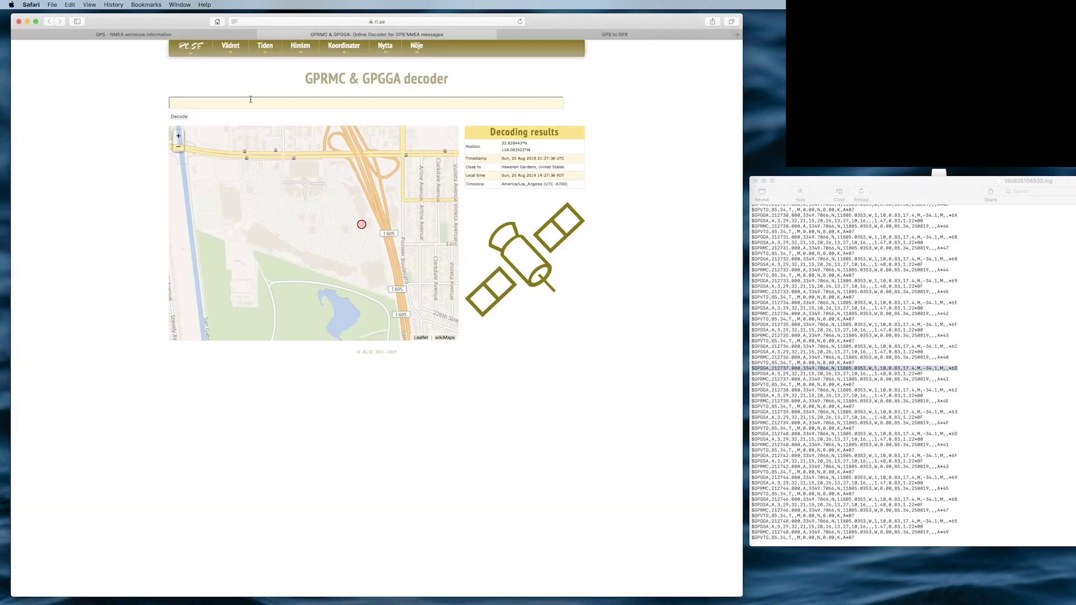
click(251, 99)
key(super+v)
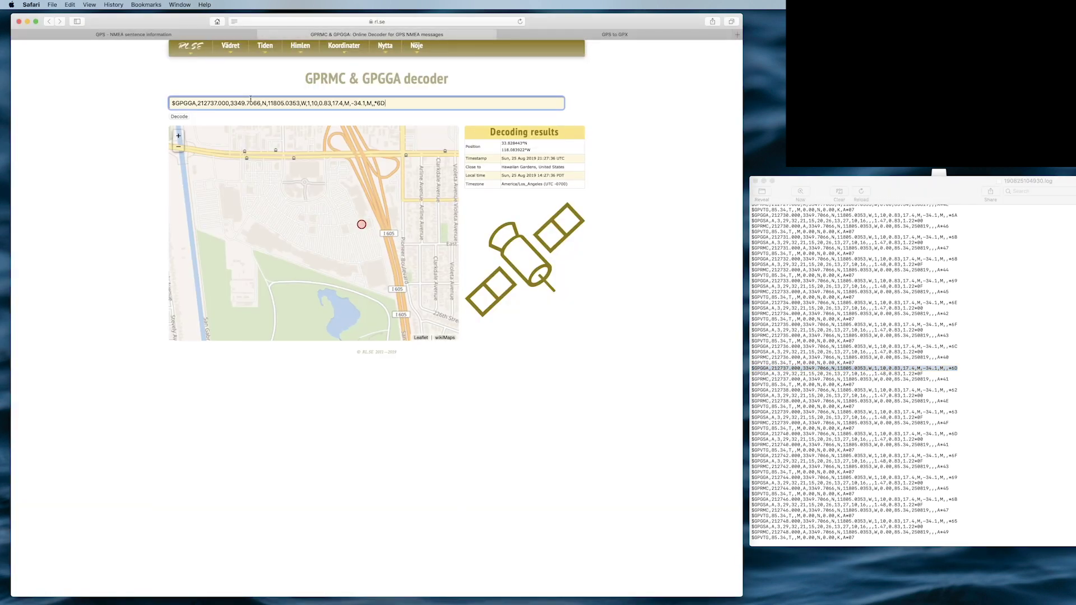
click(178, 117)
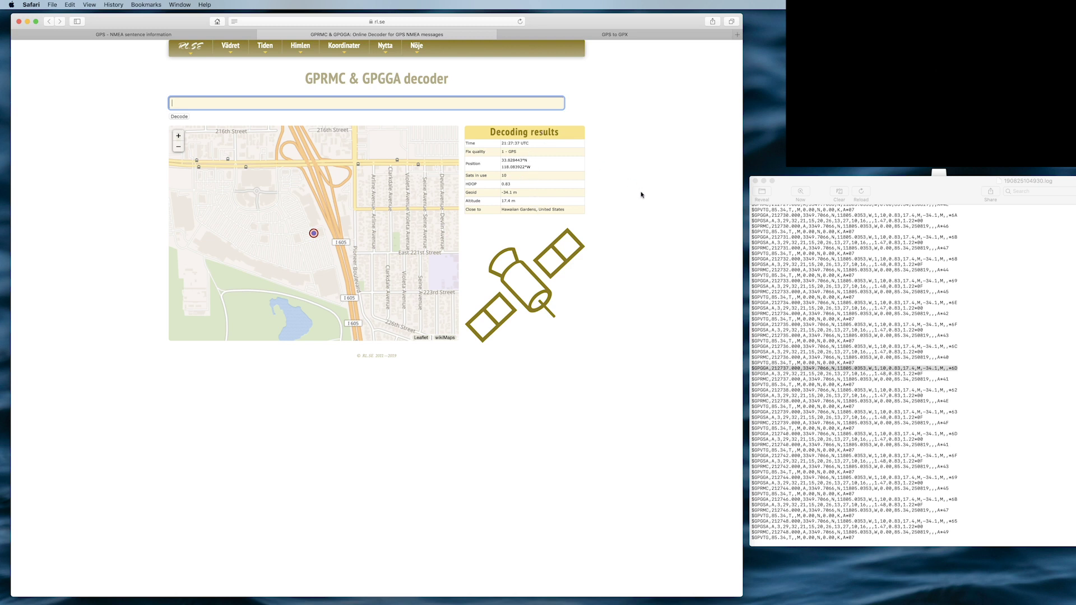
Look through the NMEA sentences recorded before and after the decoded line in the log.
click(962, 385)
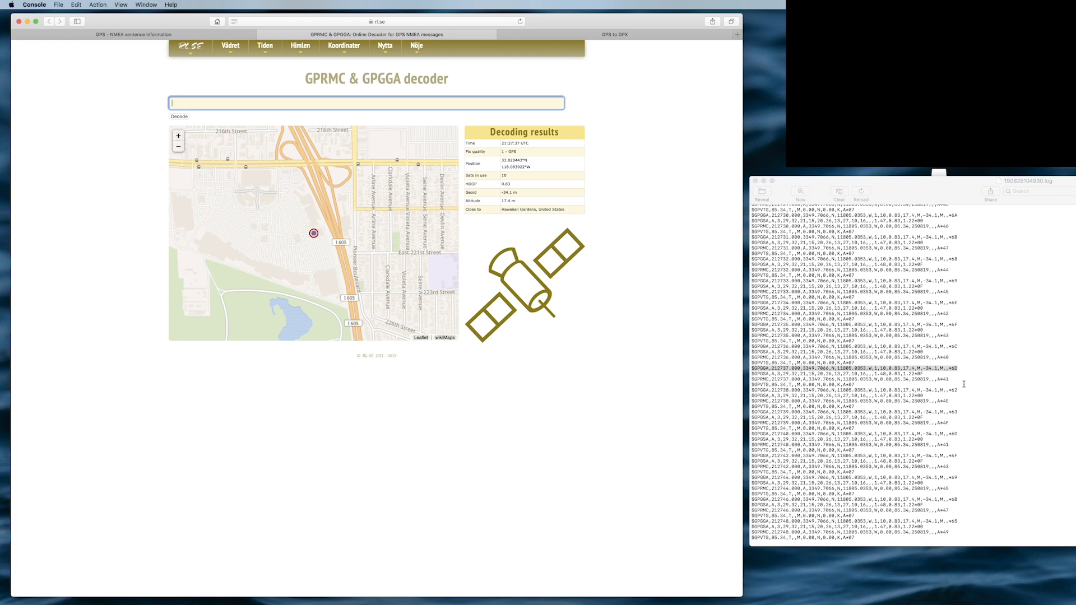
scroll(961, 385, up, 10)
scroll(961, 384, down, 10)
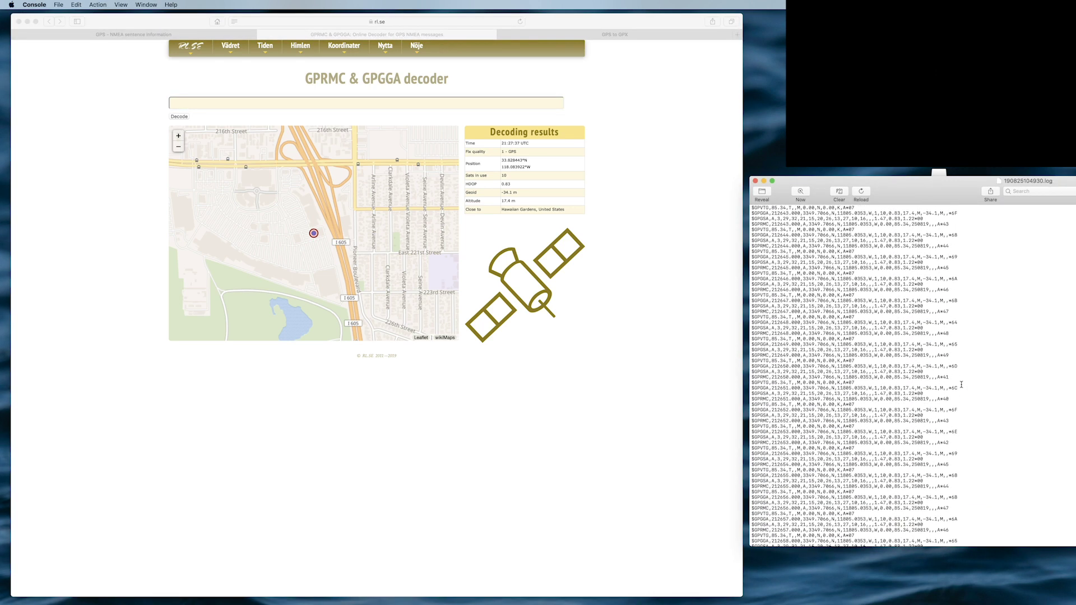
triple_click(961, 502)
scroll(962, 448, down, 3)
click(659, 239)
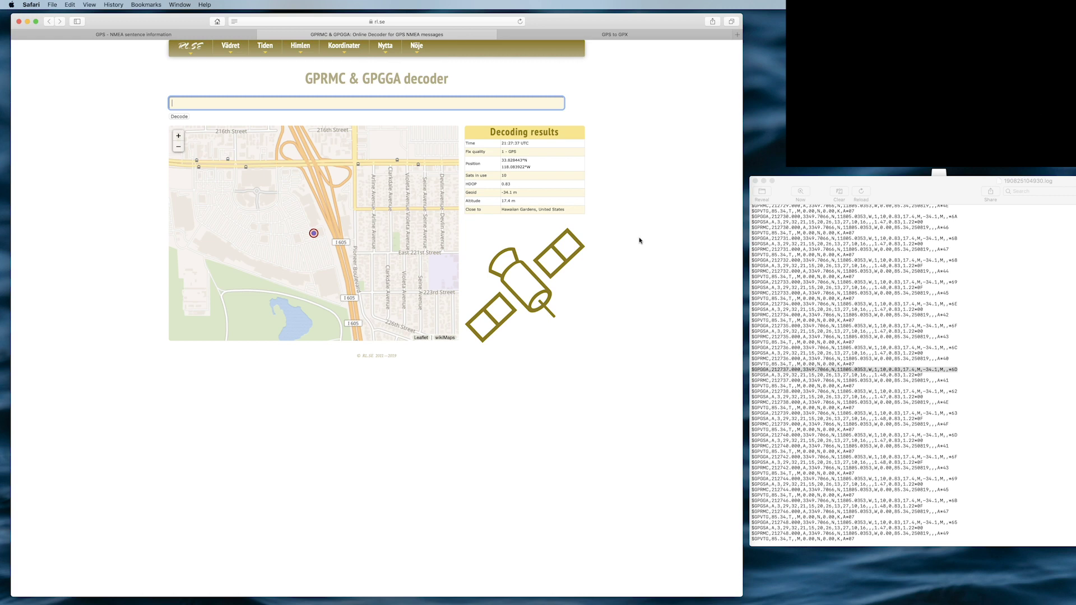
Convert 190825104930.log from the Desktop to GPX with the GPS Visualizer conversion form.
click(528, 35)
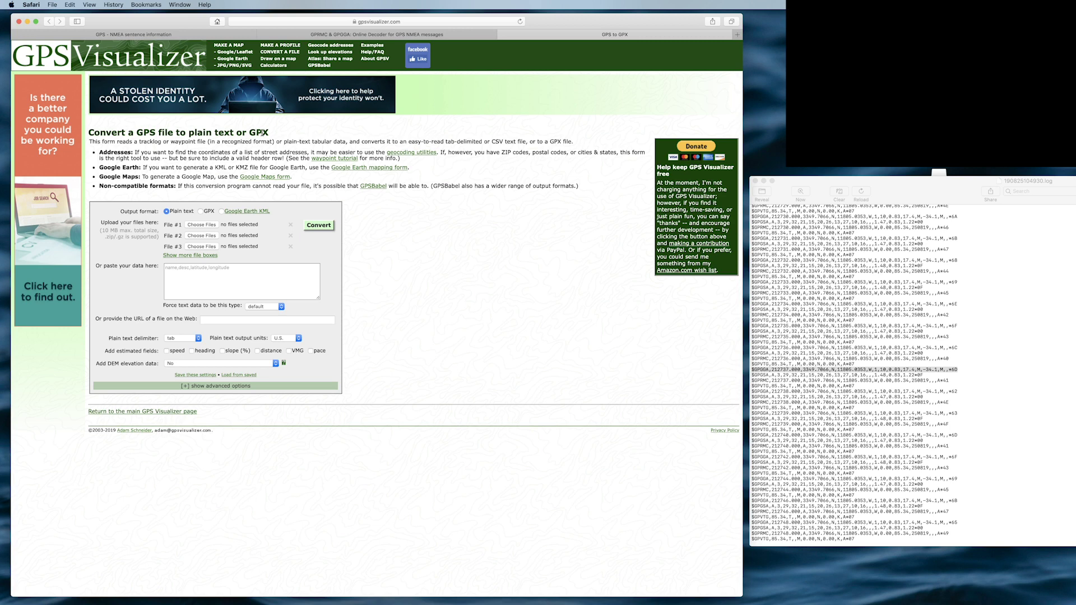
click(201, 211)
click(198, 225)
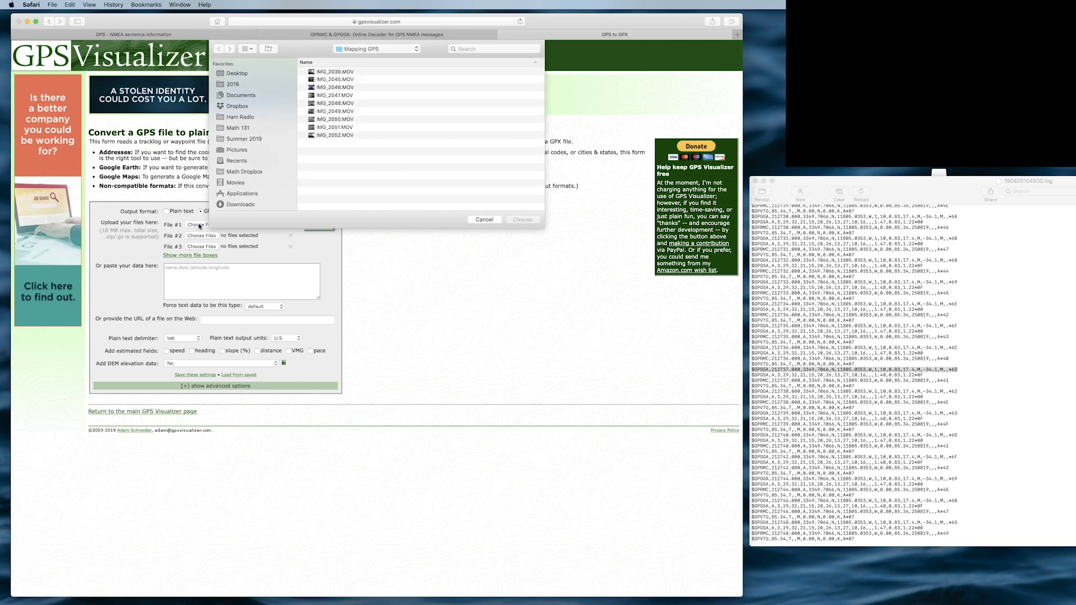
click(238, 74)
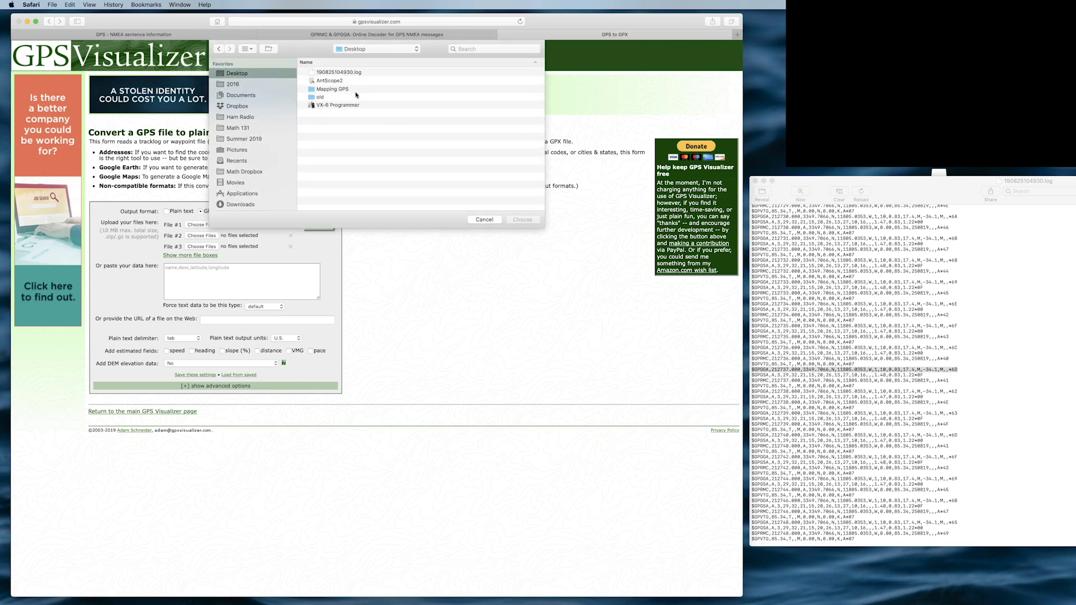
click(341, 72)
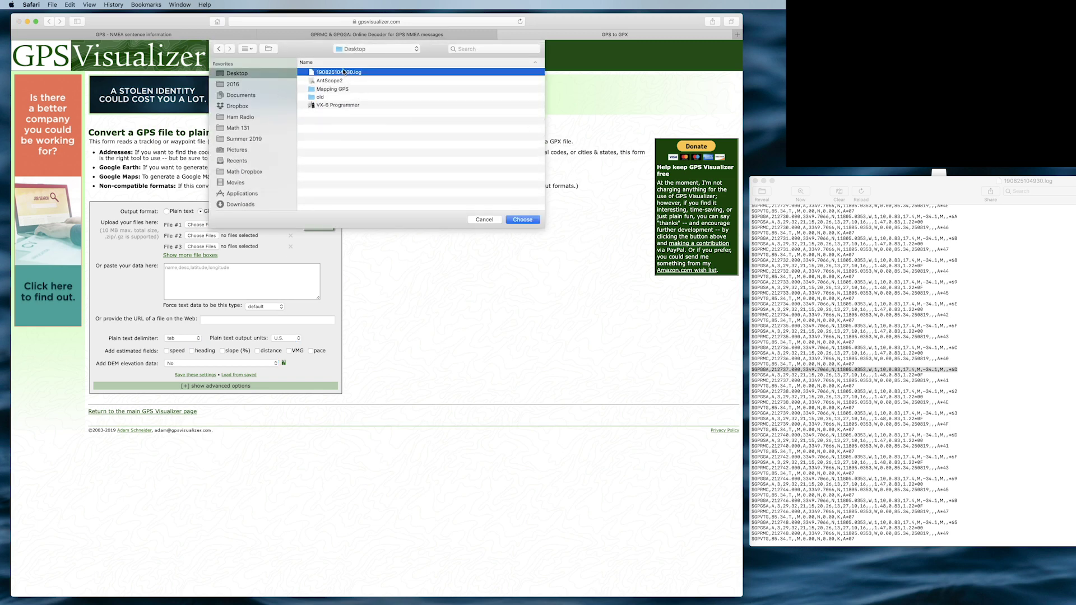
click(526, 220)
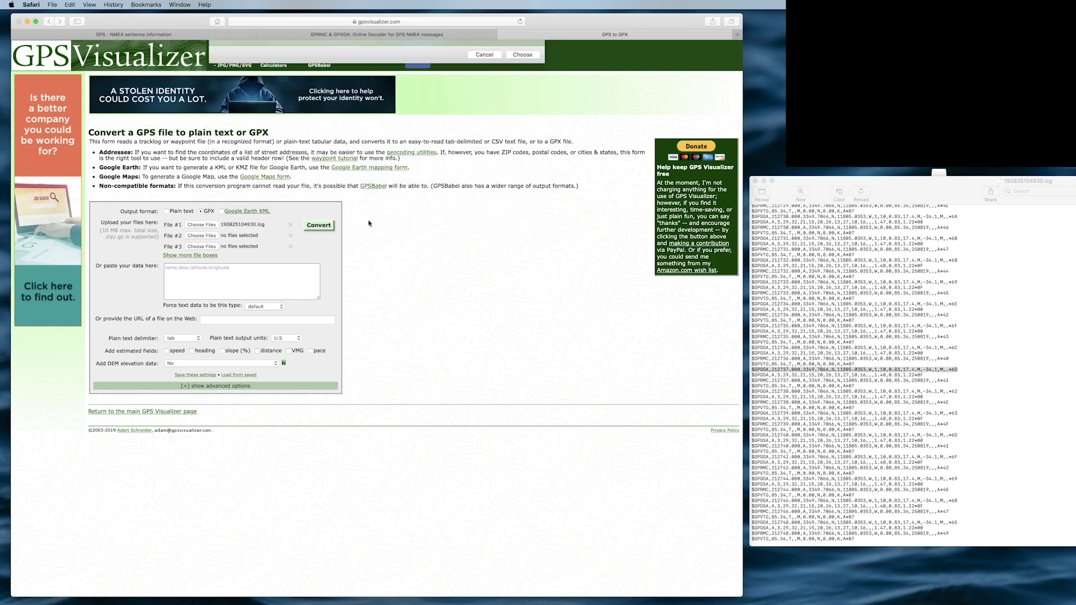
click(321, 225)
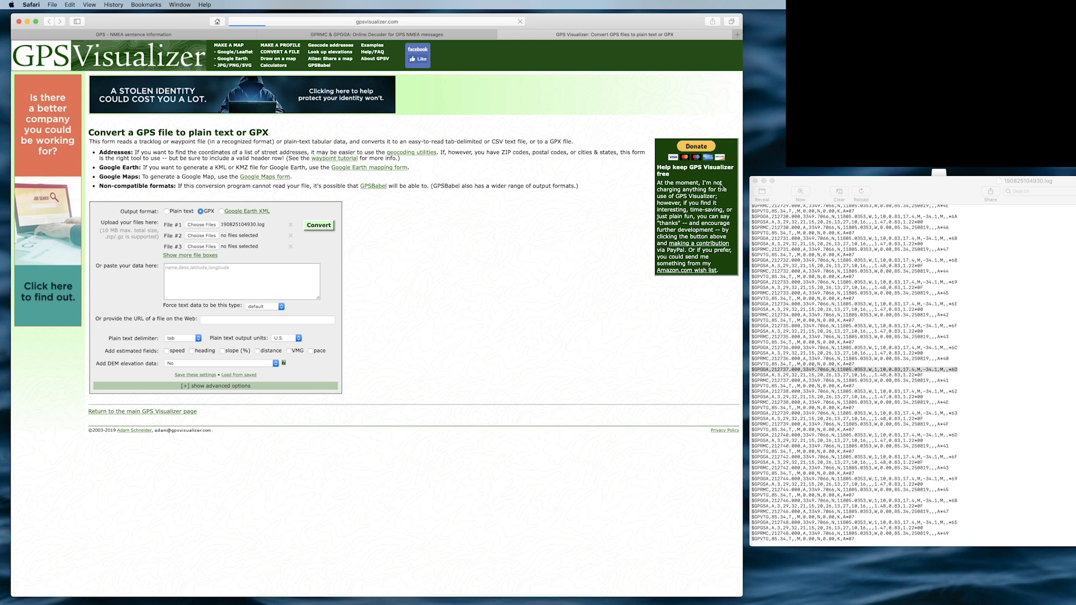
Close the window showing the GPS log and shift the browser window slightly across the desktop.
click(758, 185)
click(756, 182)
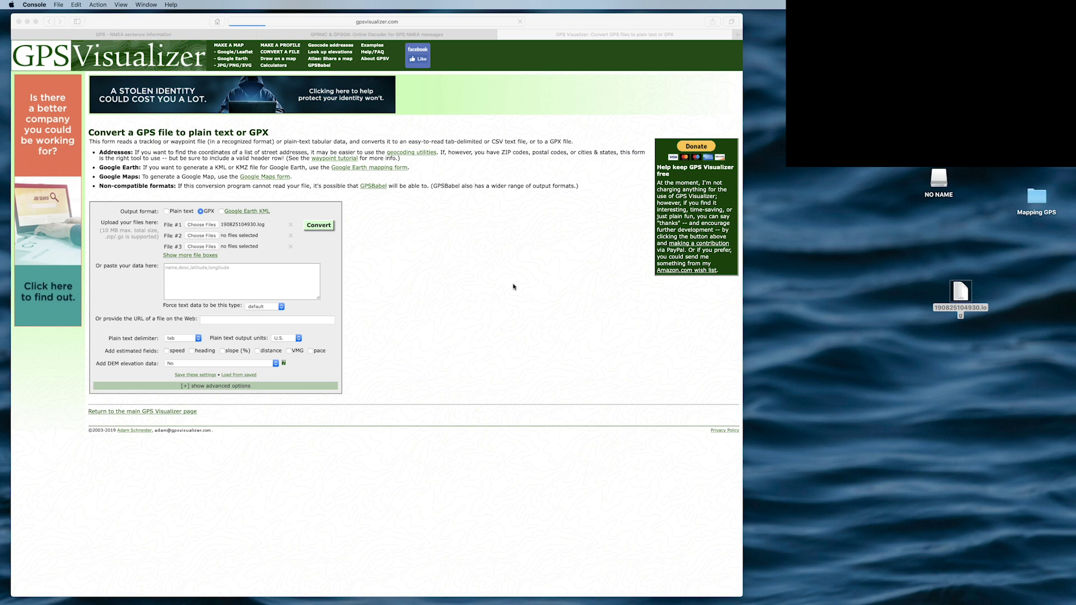
drag(570, 23, 600, 24)
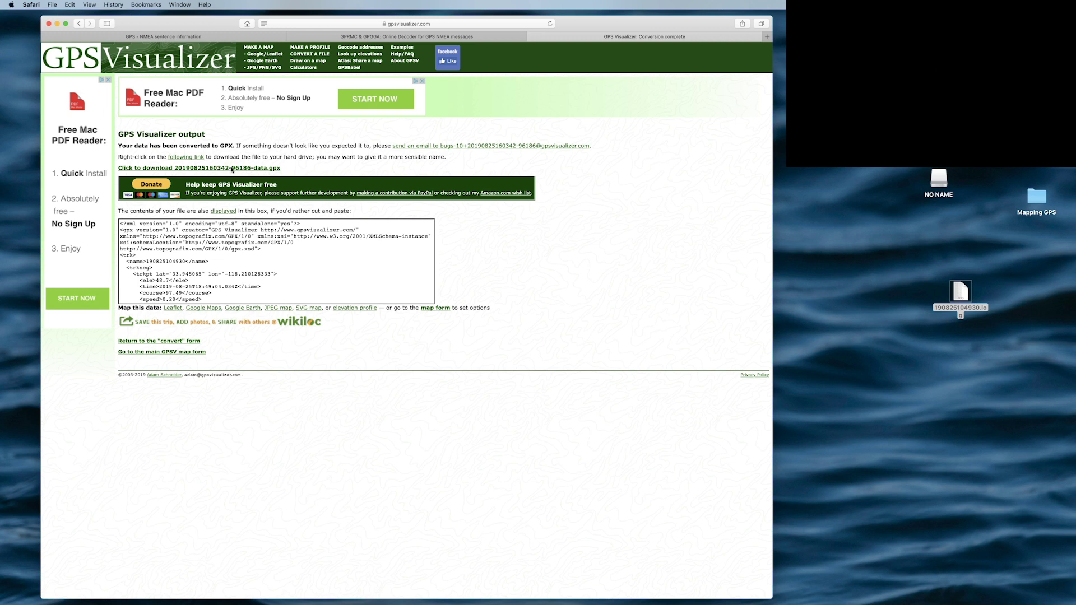
click(230, 168)
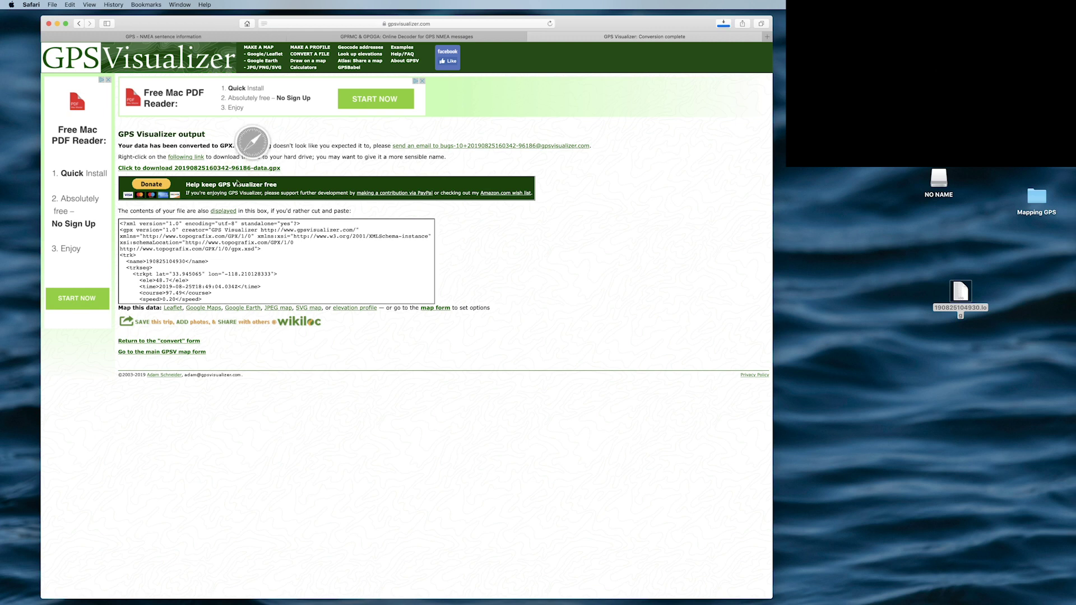
click(723, 24)
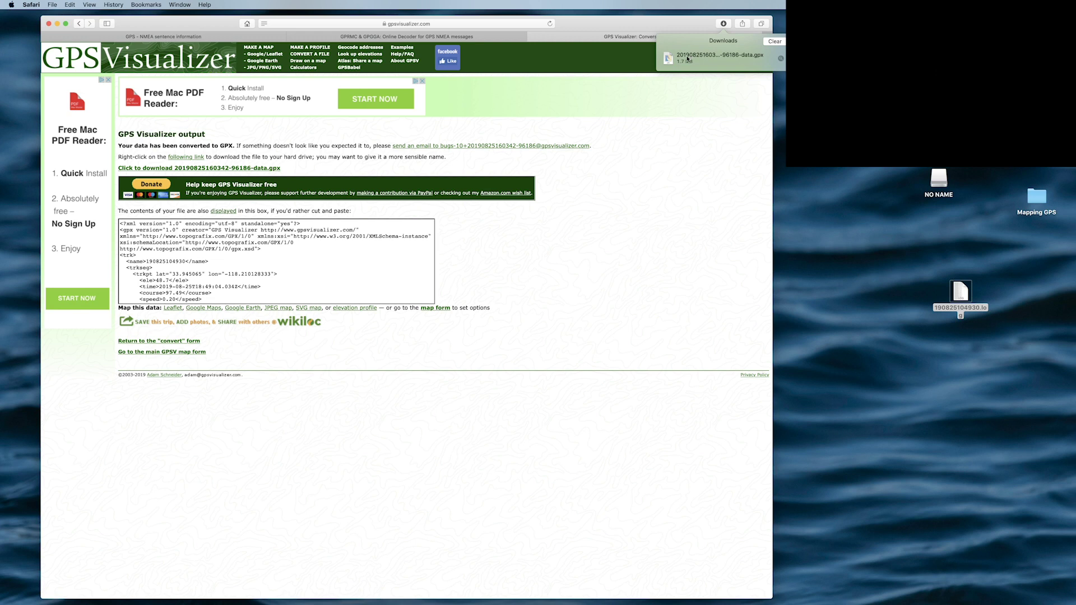
drag(727, 58, 971, 359)
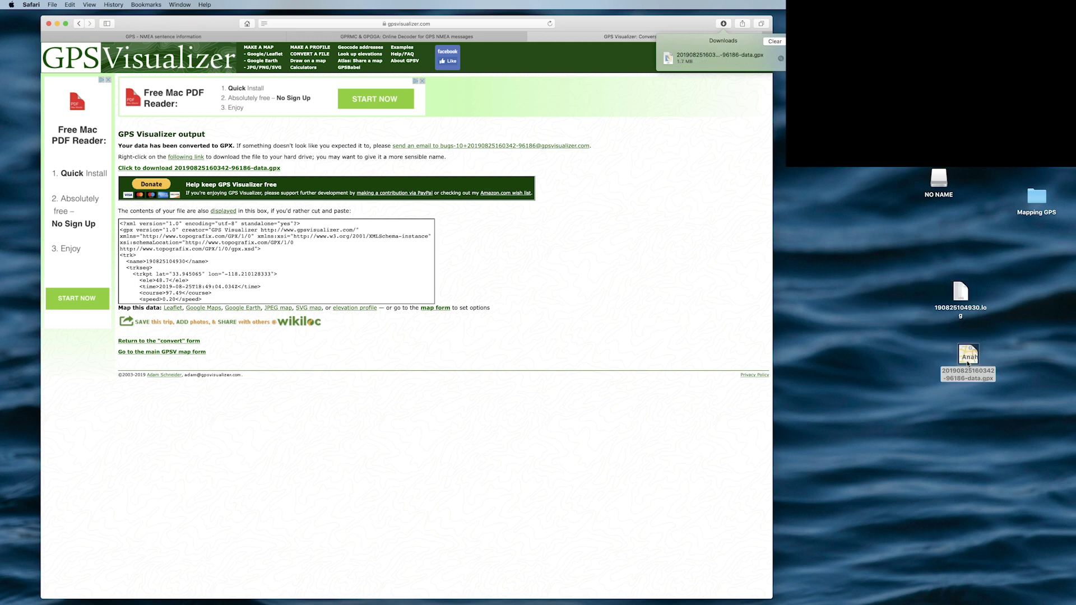
click(1027, 362)
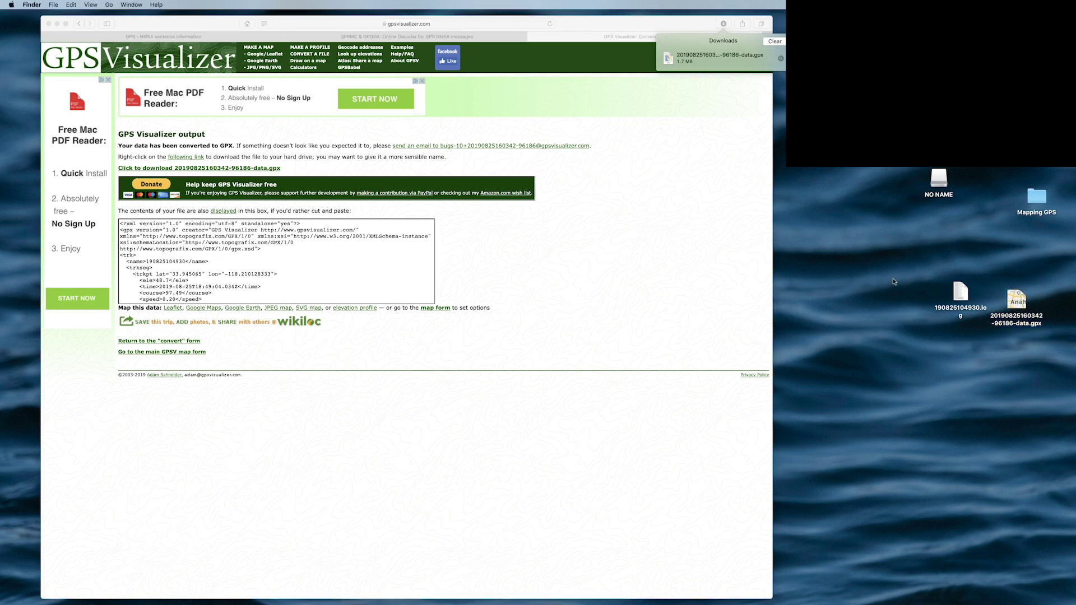
click(731, 152)
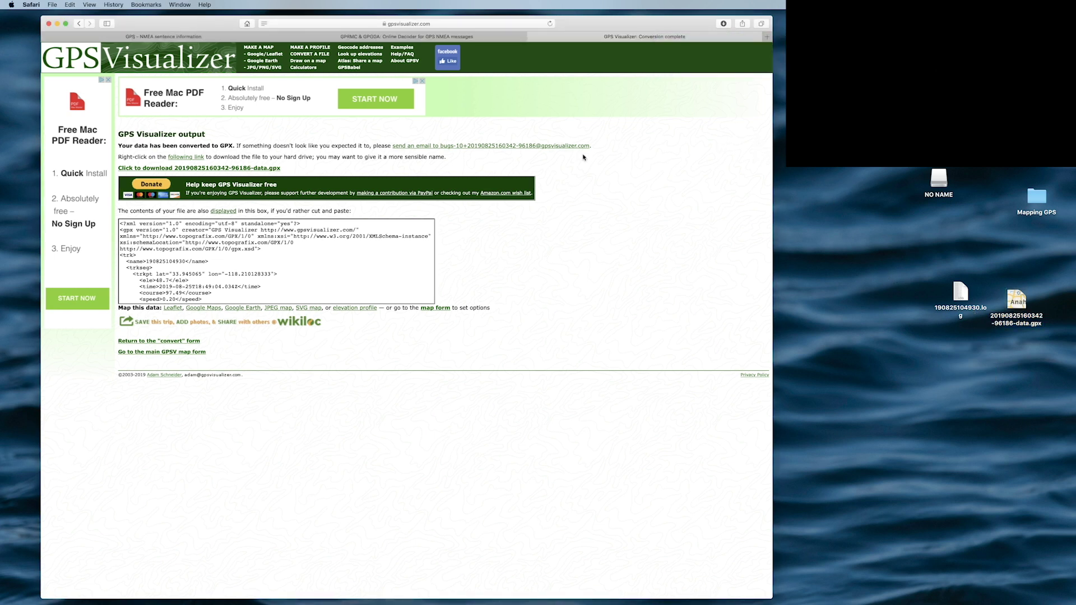
key(super+Tab)
key(super+Tab)
key(super+Tab)
key(super+Tab)
key(super+Tab)
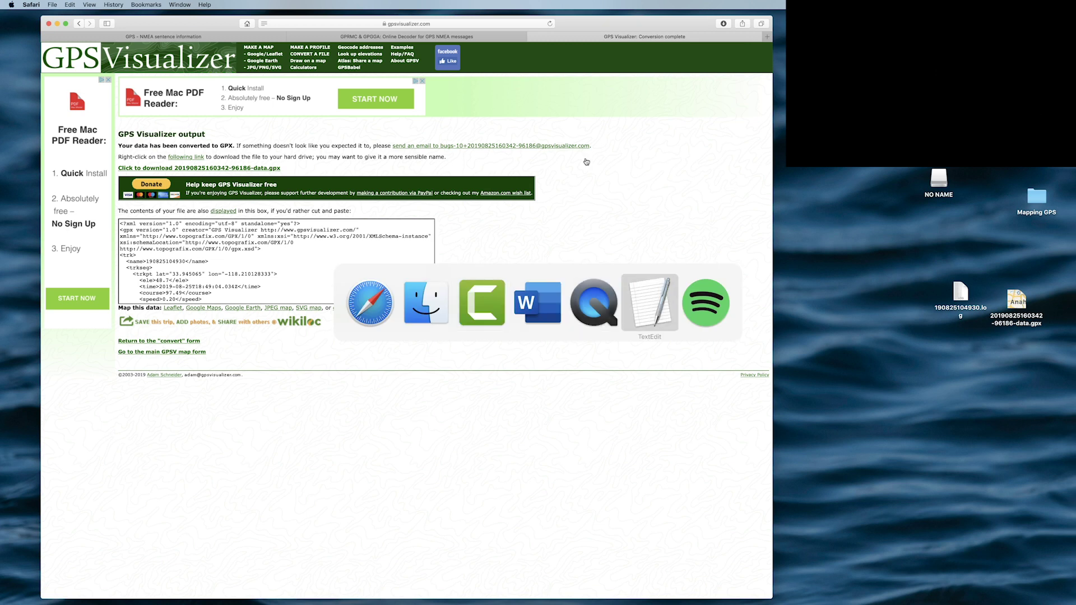
key(super+Tab)
key(super+Tab)
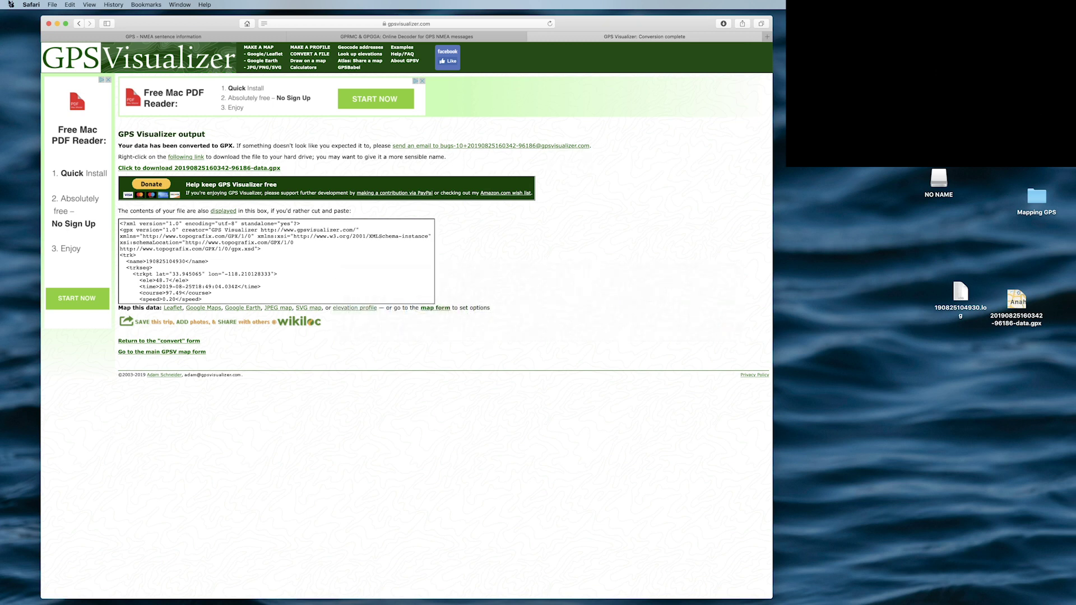
click(11, 4)
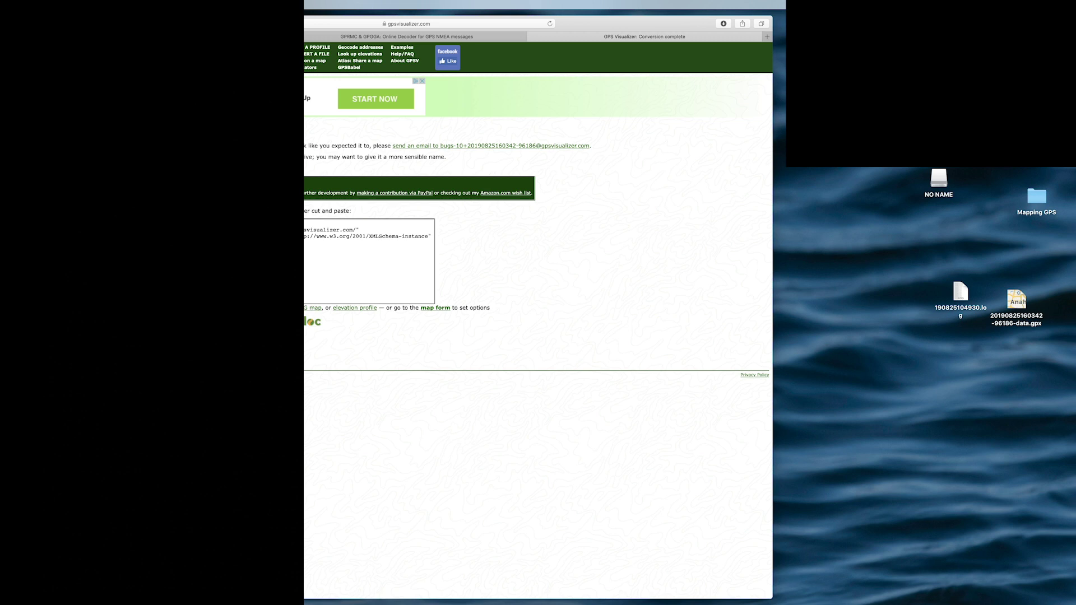
key(super+o)
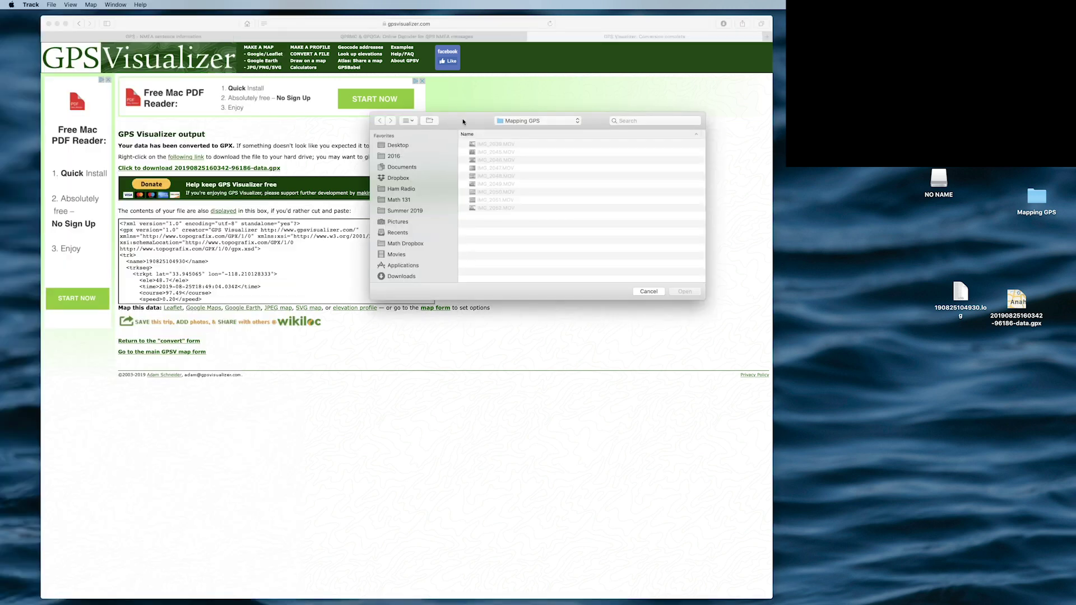
drag(464, 122, 558, 140)
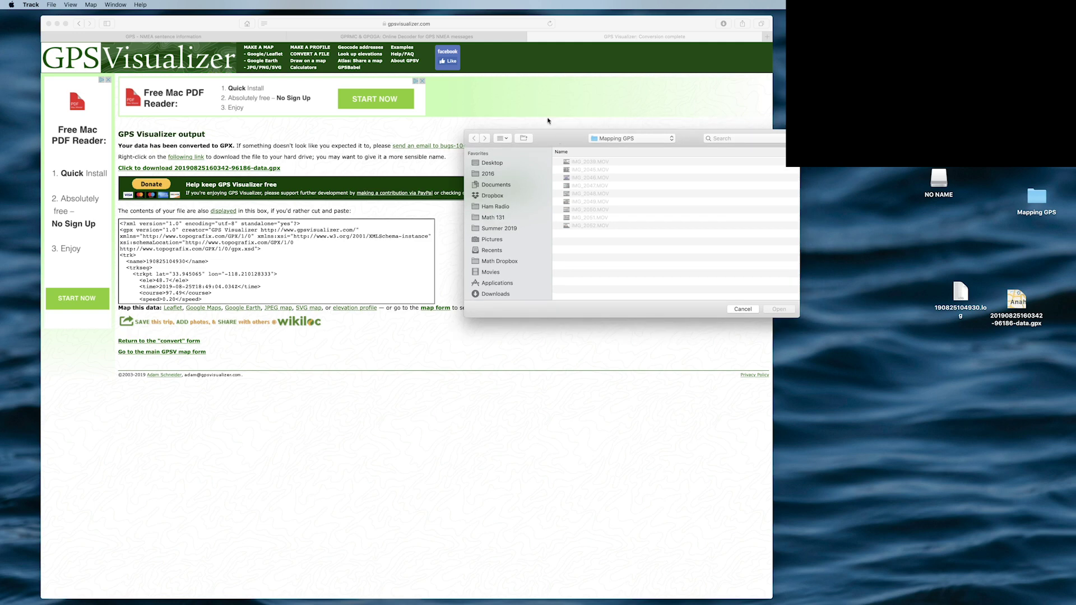
click(545, 84)
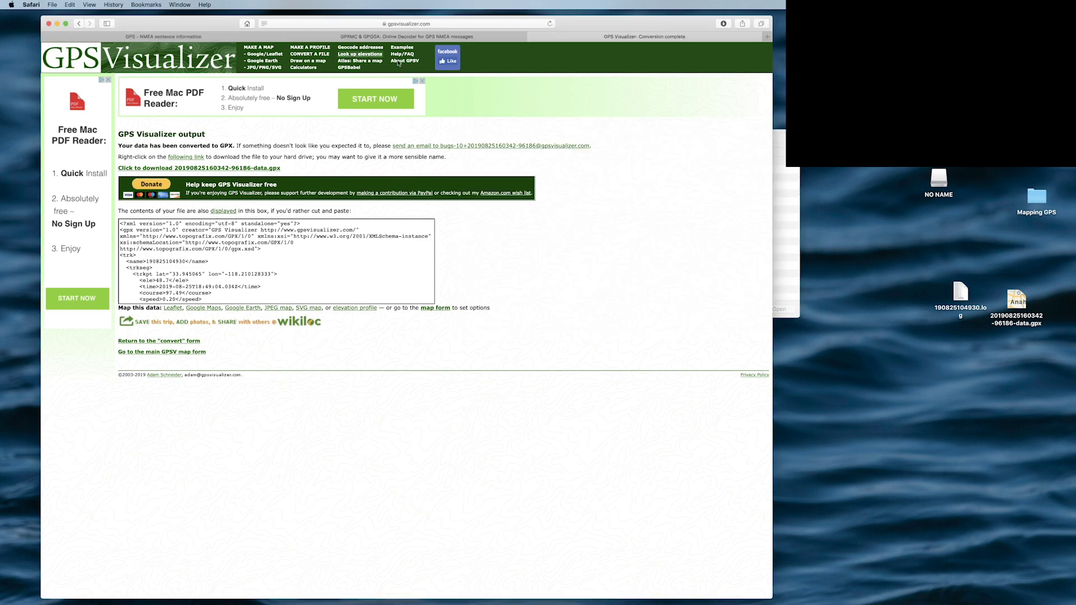
click(58, 24)
drag(577, 136, 242, 99)
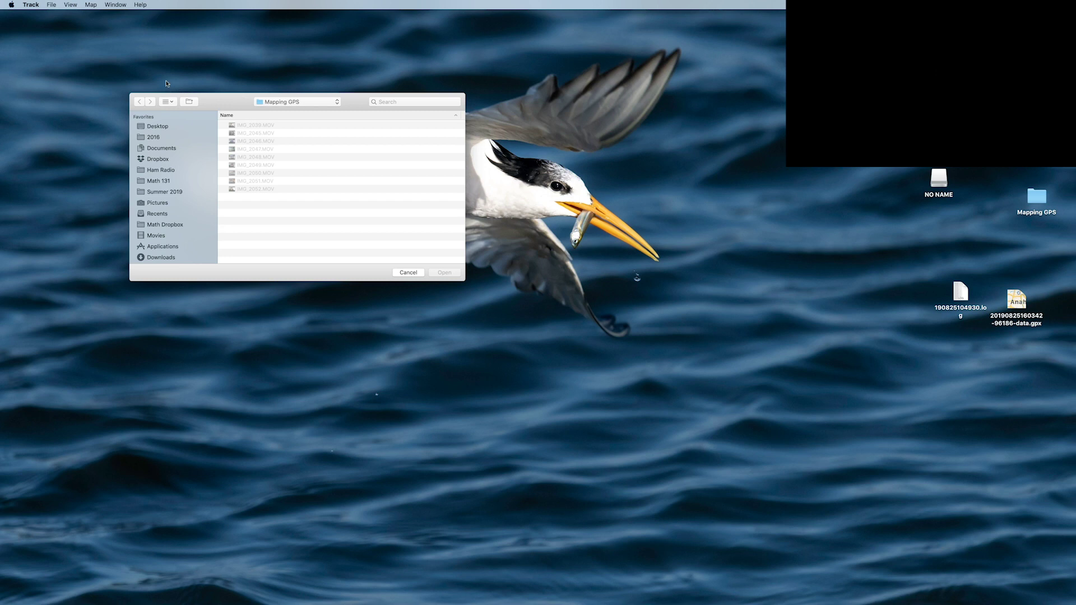
click(157, 128)
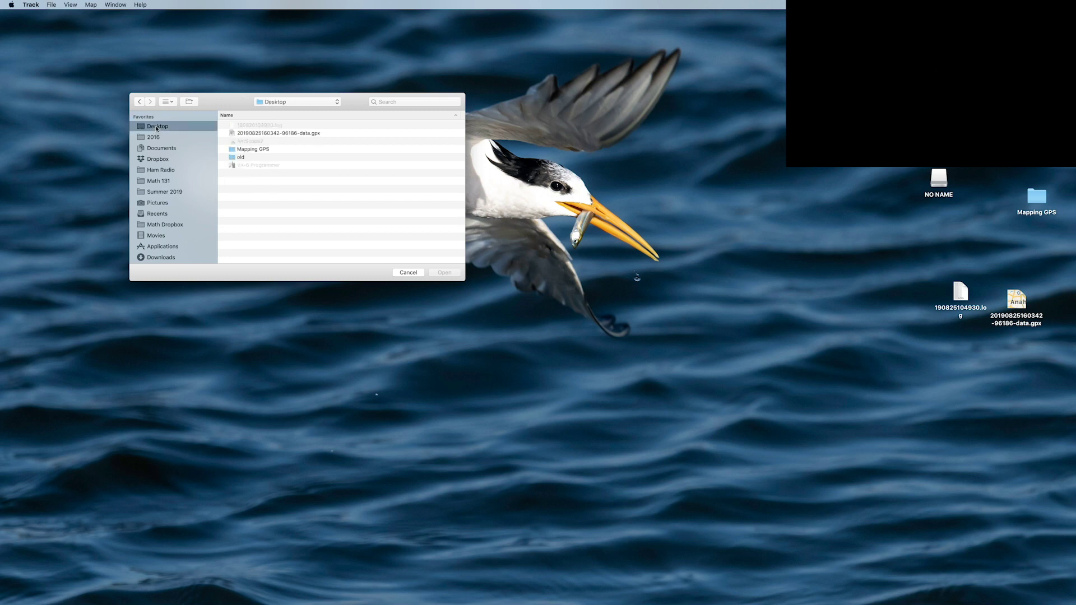
click(284, 135)
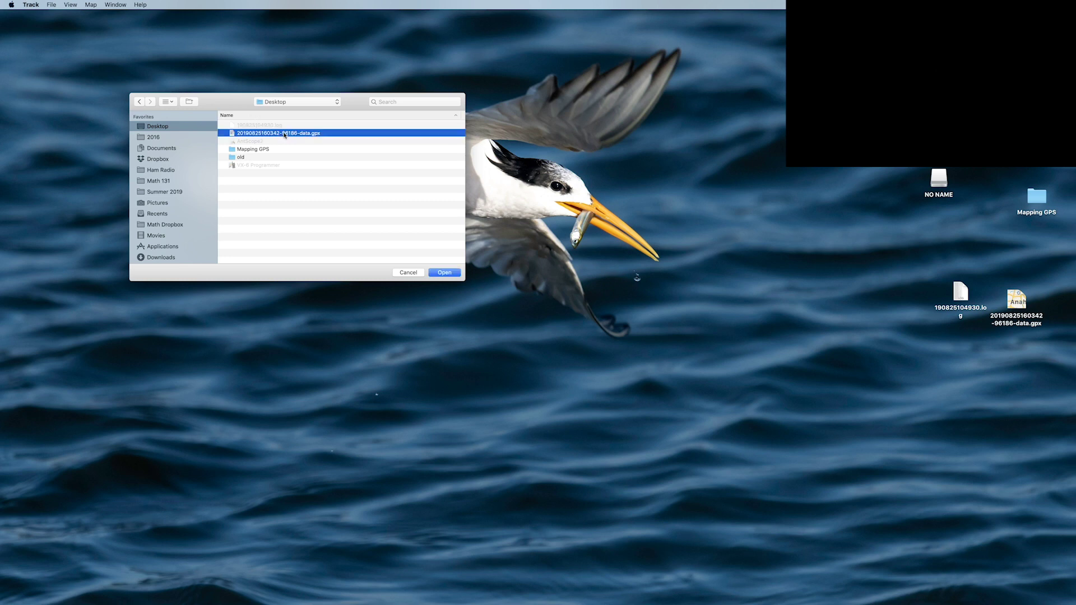
click(445, 273)
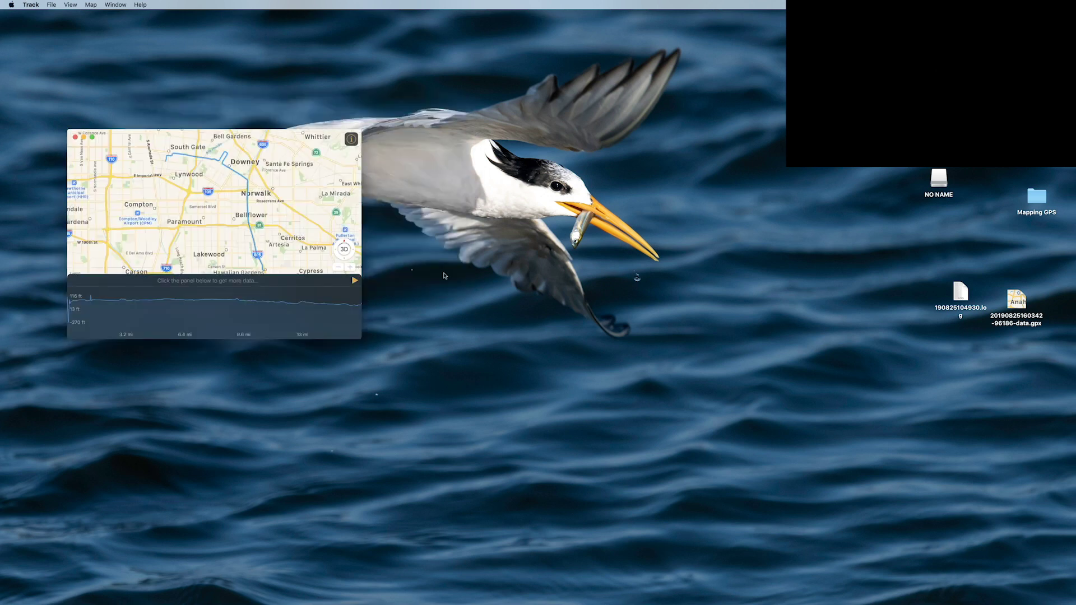
Enlarge the window showing the GPX route and elevation profile, and make it full screen.
drag(360, 339, 769, 524)
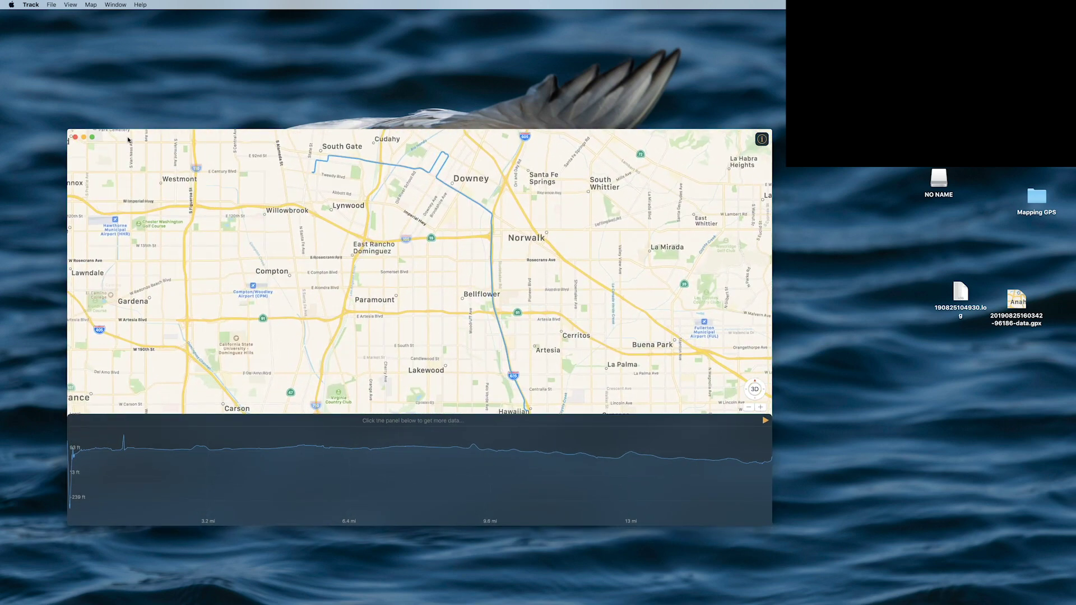
click(90, 4)
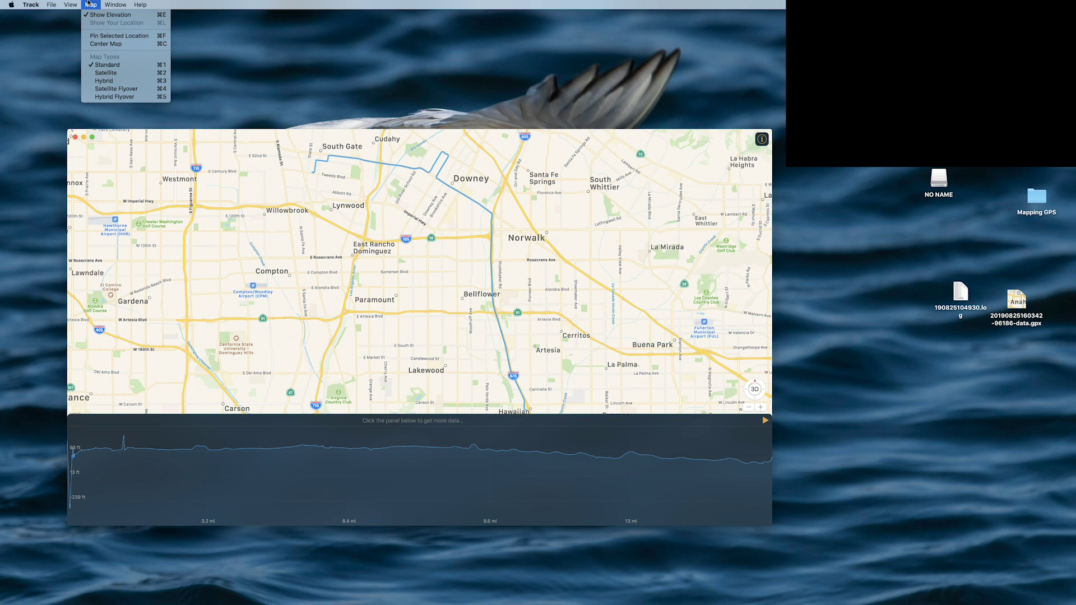
mouse_move(78, 4)
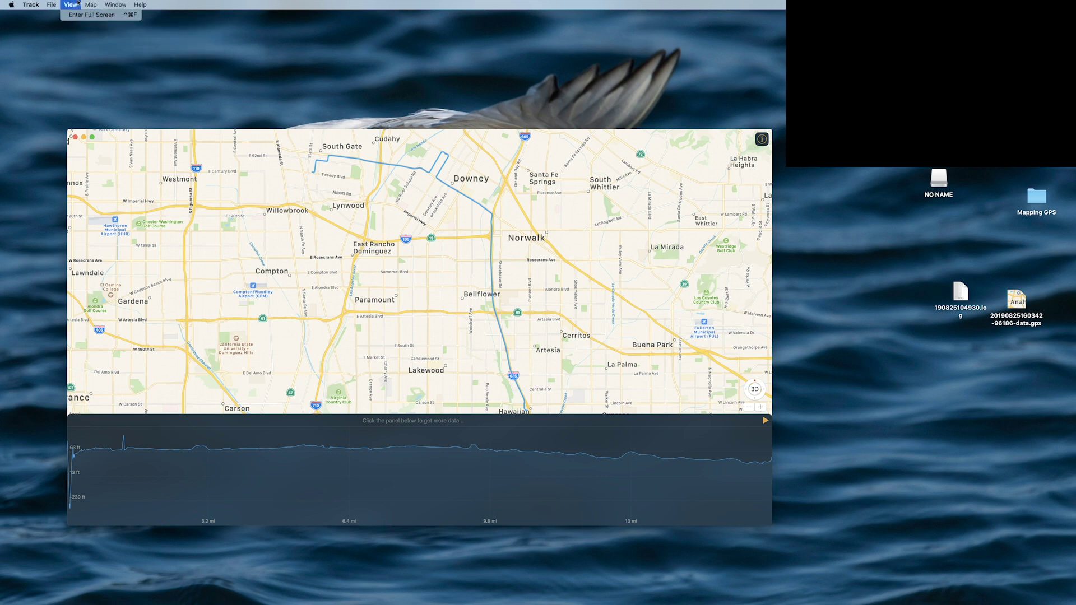
click(76, 15)
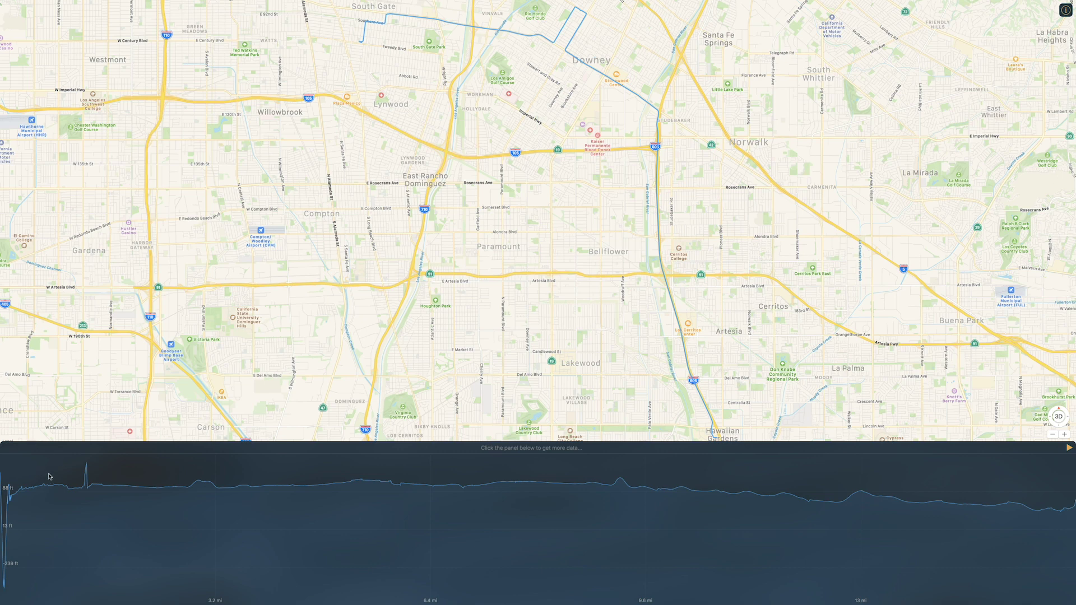
Select the route's starting point in the elevation profile and examine the South Gate to Downey section in a closer 3D map view.
click(19, 459)
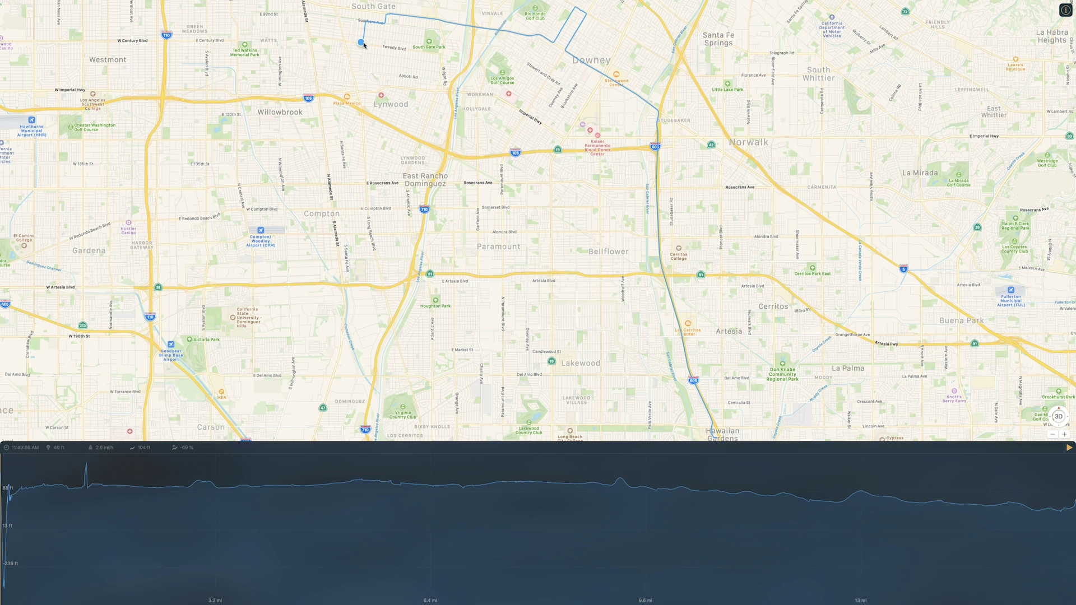
scroll(363, 45, up, 3)
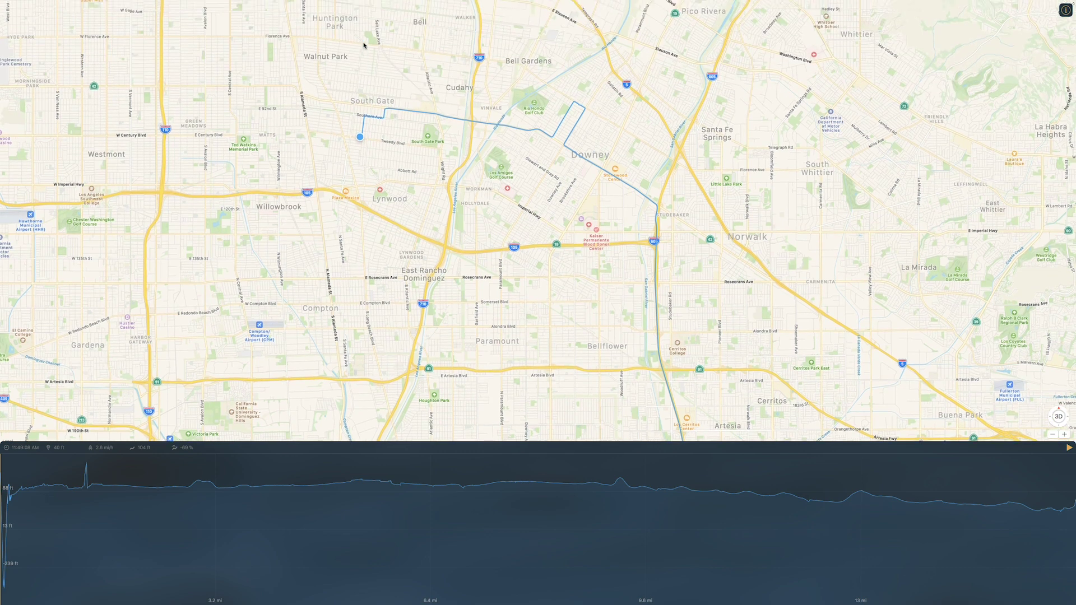
click(1060, 417)
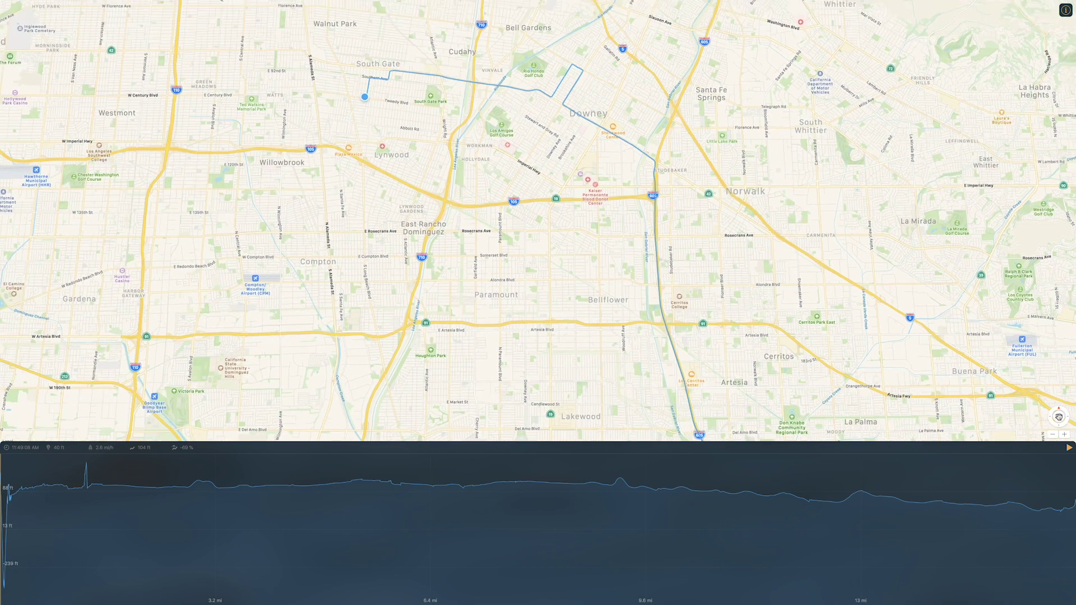
click(1064, 435)
scroll(504, 204, up, 5)
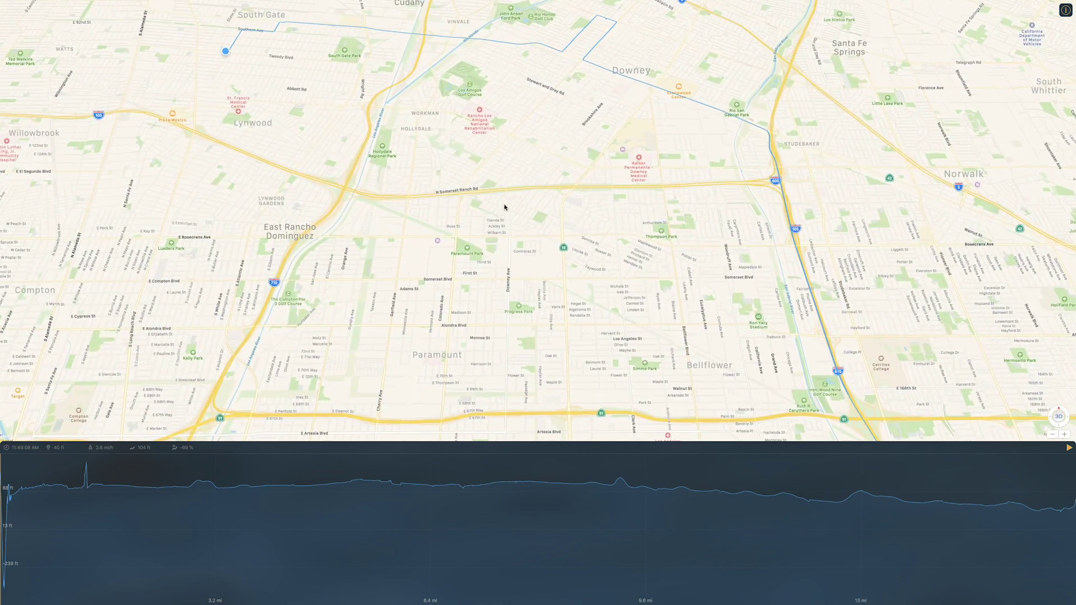
scroll(572, 330, up, 3)
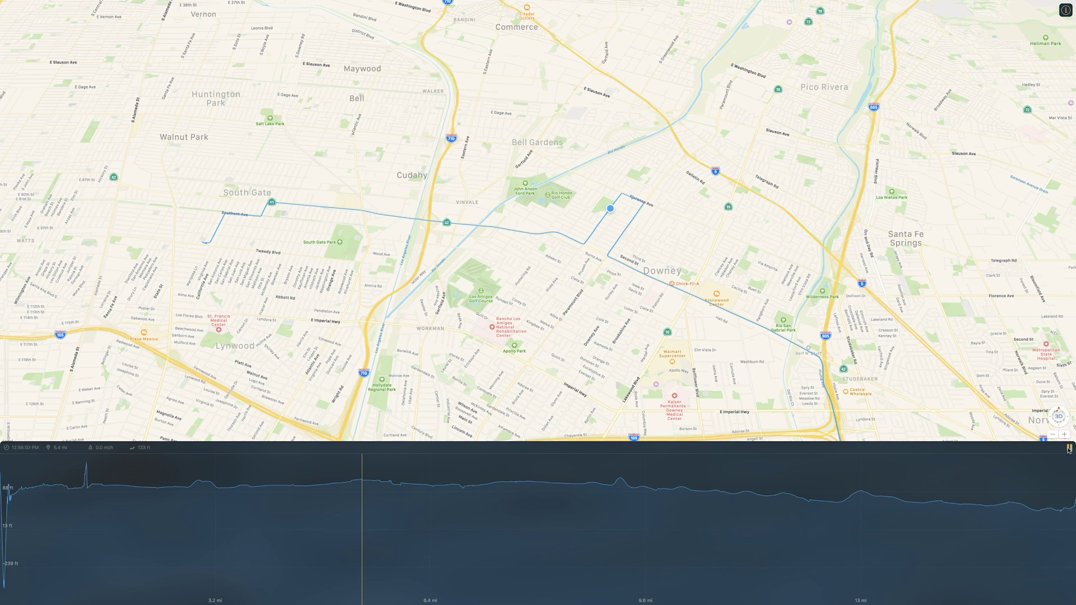
Pause the track playback, move the position marker back to about 4.0 mi on the elevation profile, and replay from there.
click(1070, 449)
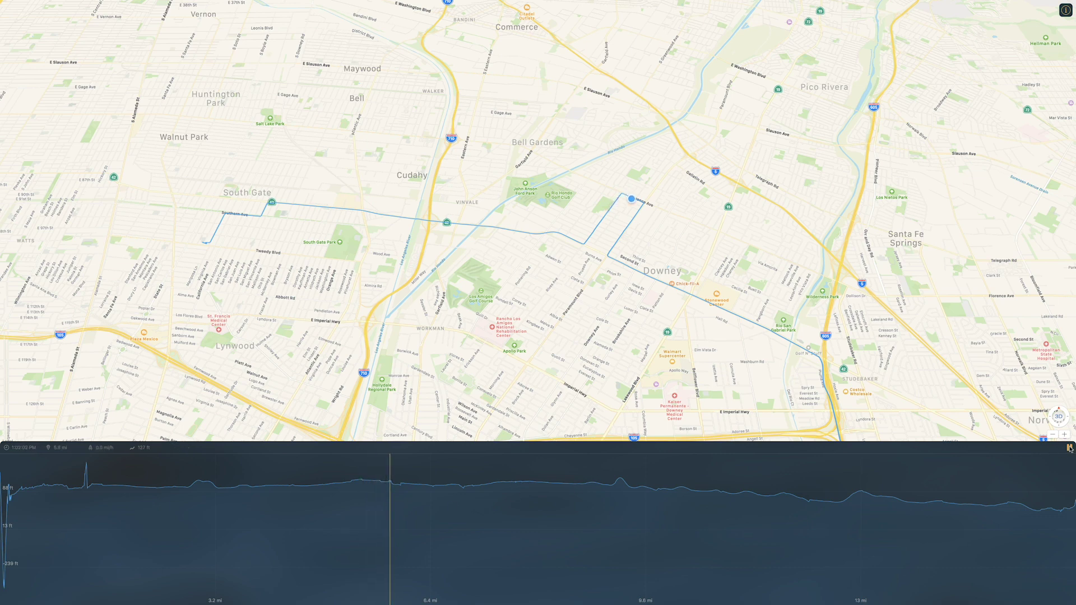
click(1070, 449)
drag(392, 478, 310, 476)
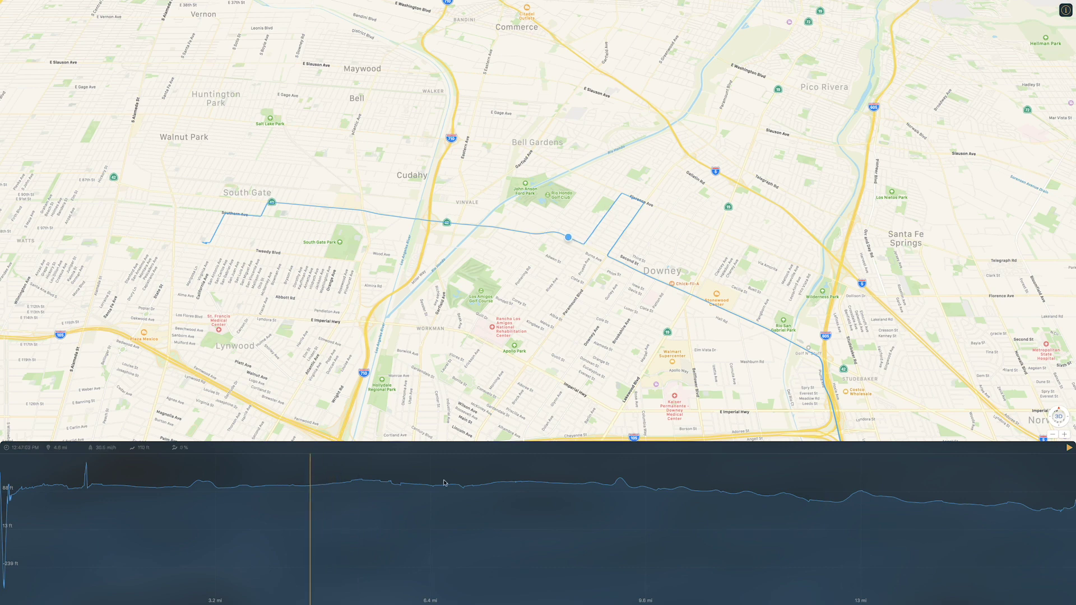
click(1069, 449)
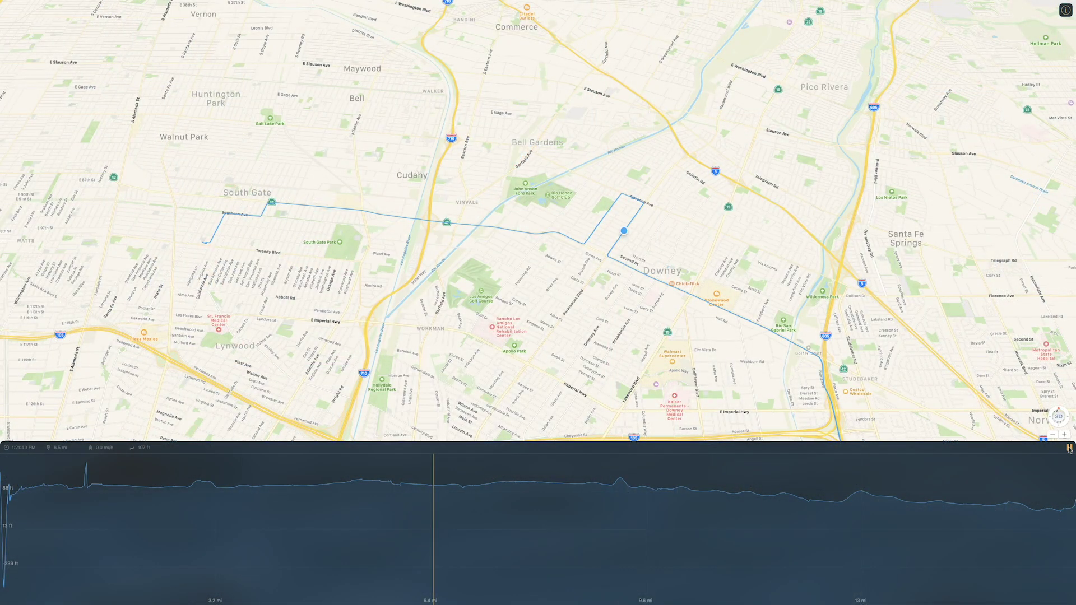
Examine the route from South Gate through Downey and south along the freeway, in both overview and closer map views.
drag(693, 316, 514, 163)
scroll(515, 163, down, 3)
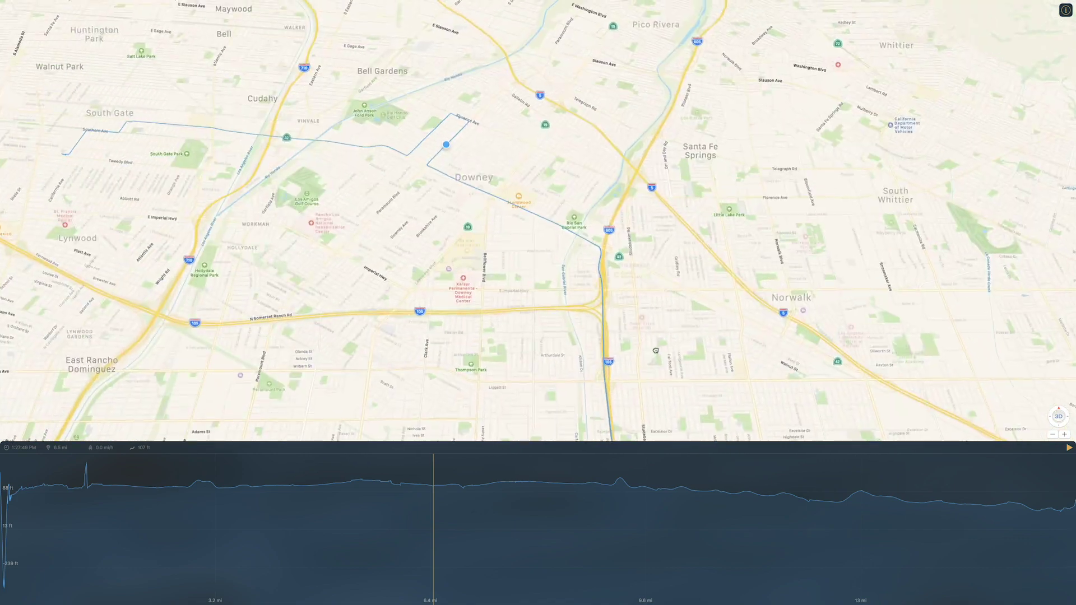
scroll(538, 221, up, 3)
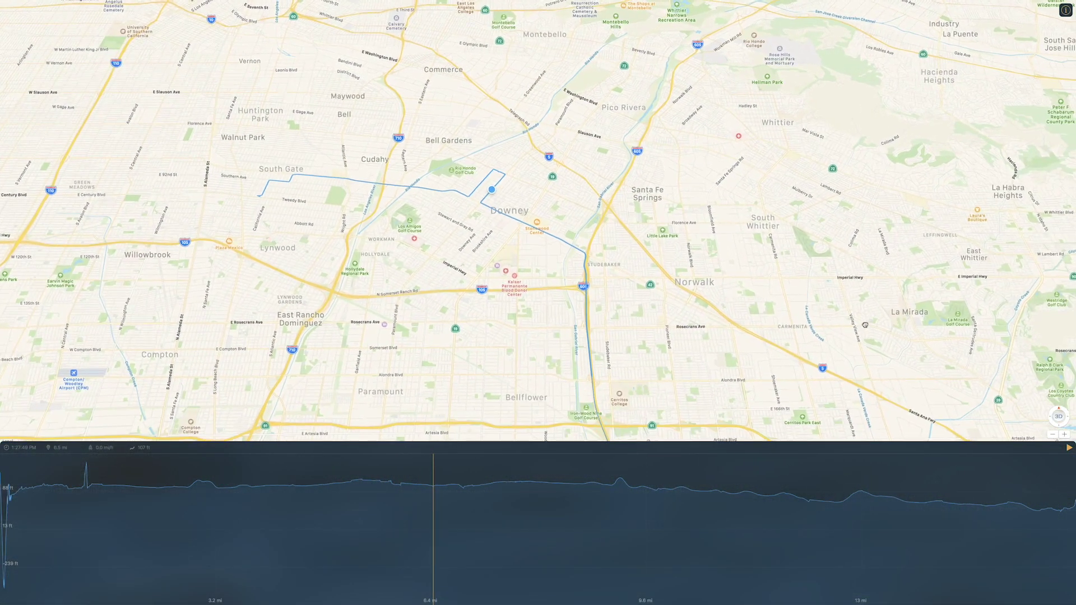
click(1065, 434)
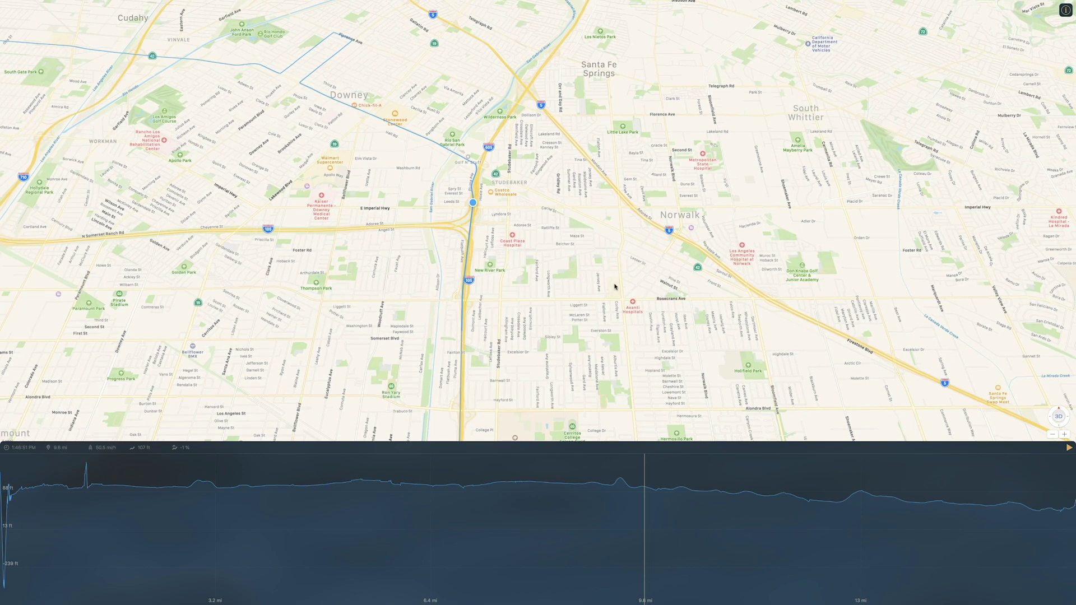
Replay the track from about 9.6 mi, pause it near 13 mi, and resume playback toward Hawaiian Gardens.
scroll(614, 286, down, 5)
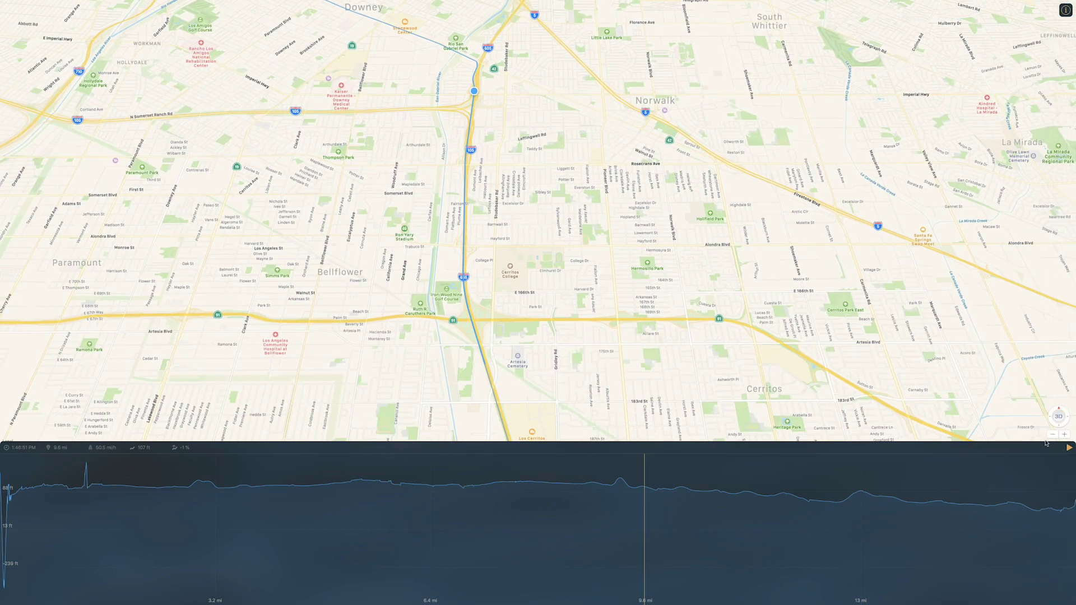
click(1068, 447)
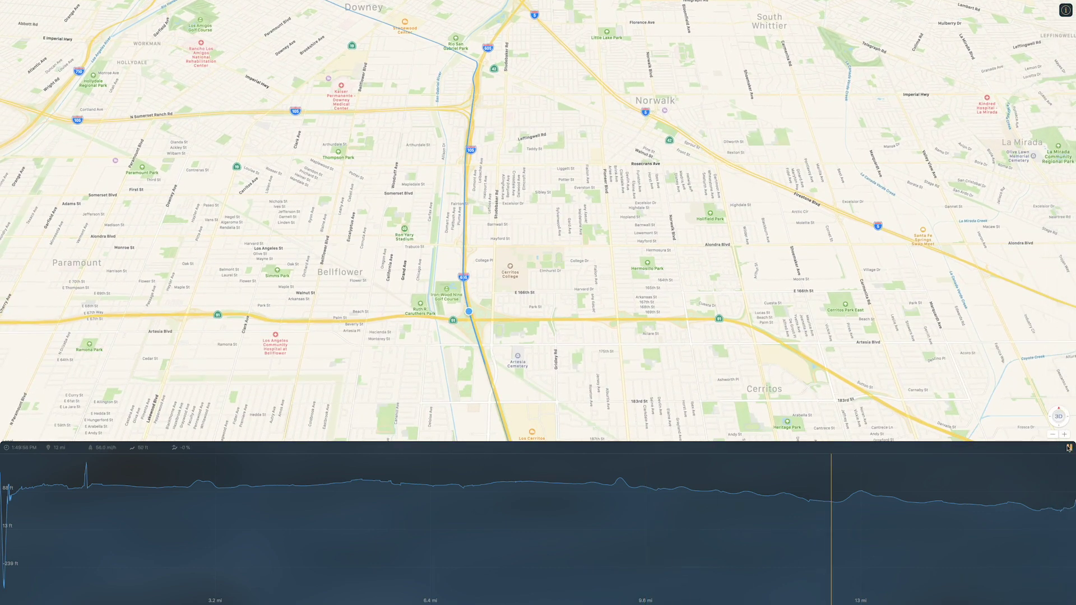
click(1069, 447)
scroll(640, 206, down, 5)
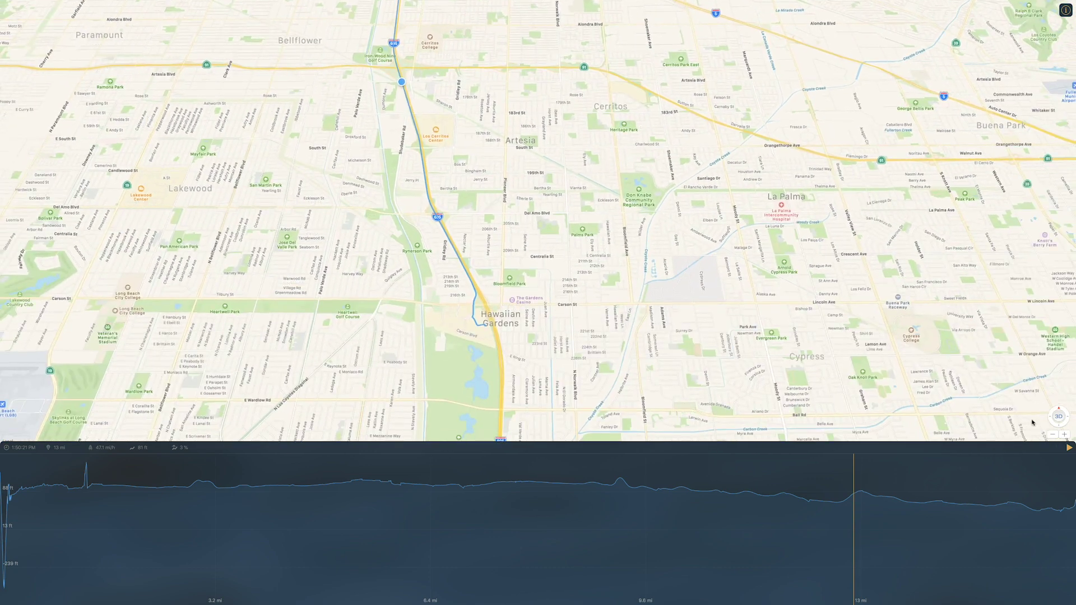
click(1069, 448)
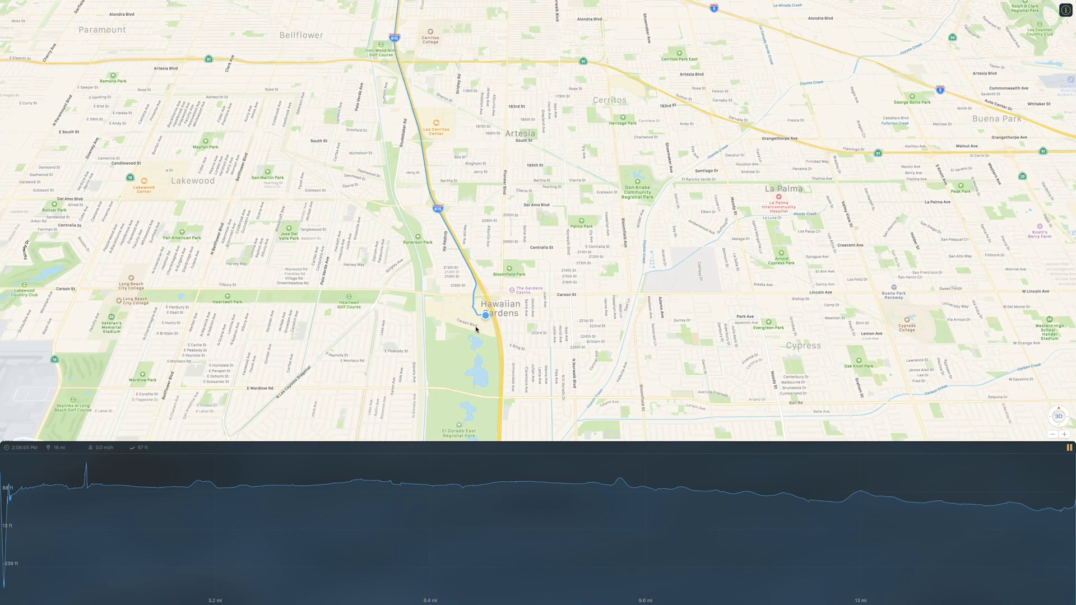
Stop the playback at the route's end, examine the end point near Carson St up close, and return to a whole-route overview.
click(1064, 434)
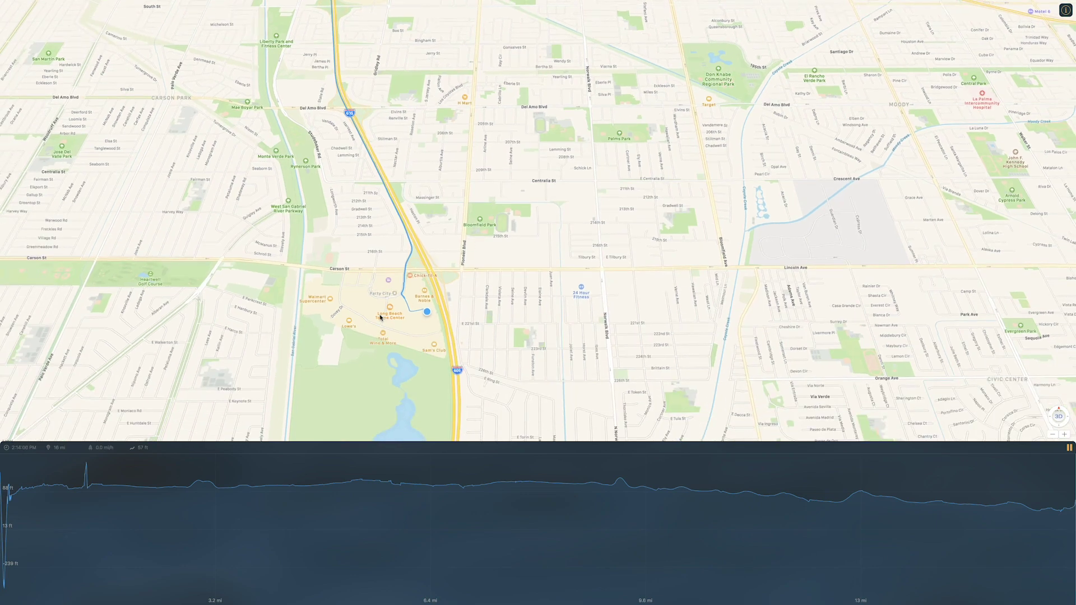
click(1069, 447)
click(1064, 434)
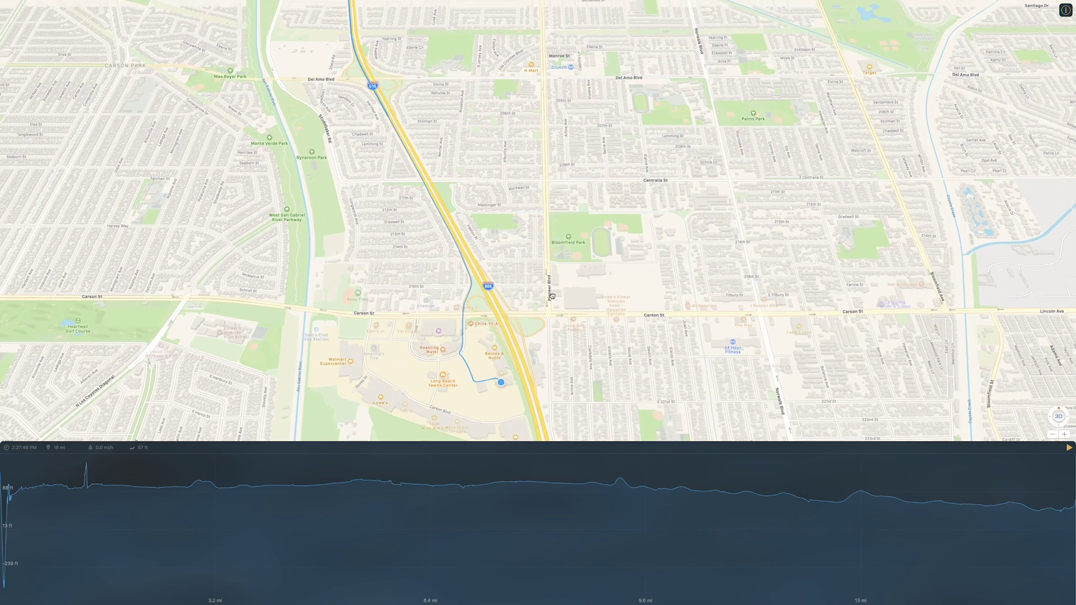
click(1051, 436)
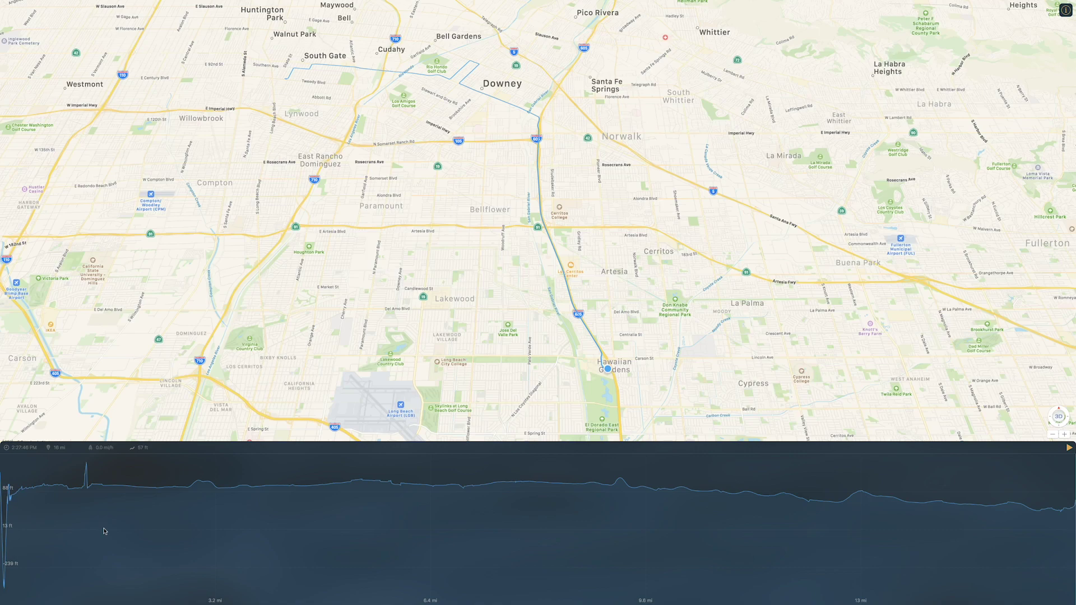